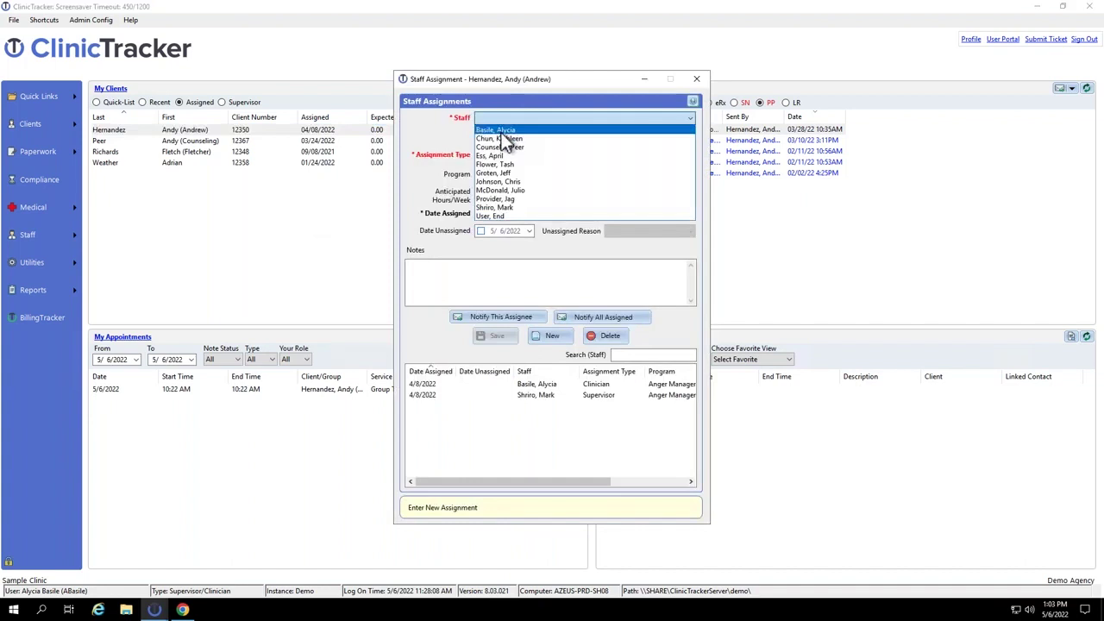
Assign the Provider staff entry to the client with assignment type Clinician, save the assignment and close the form
click(495, 199)
click(491, 156)
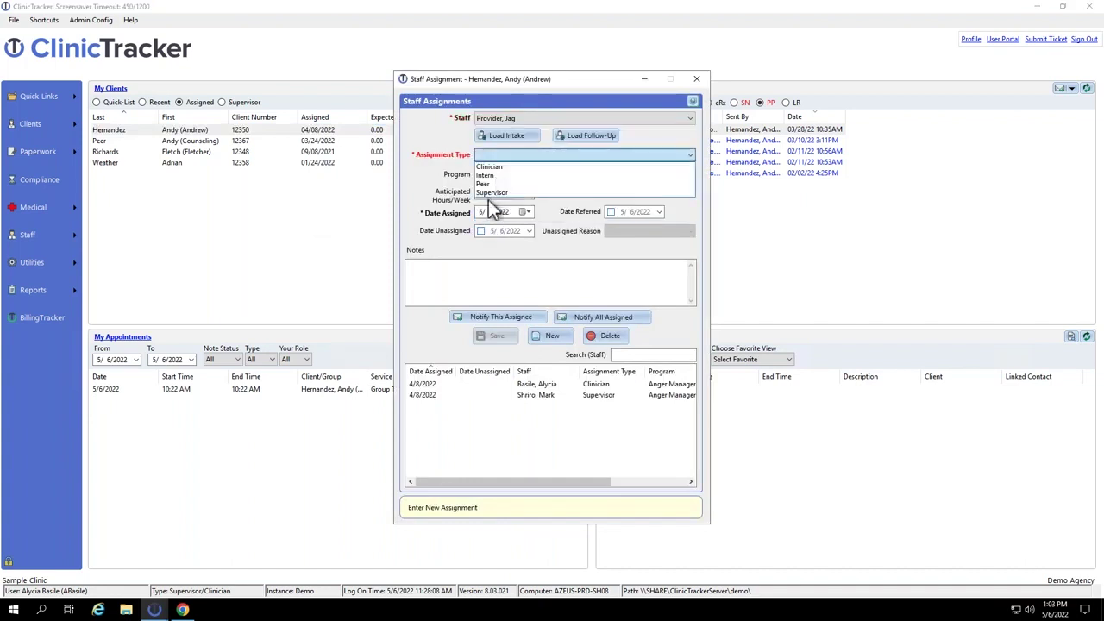
click(495, 167)
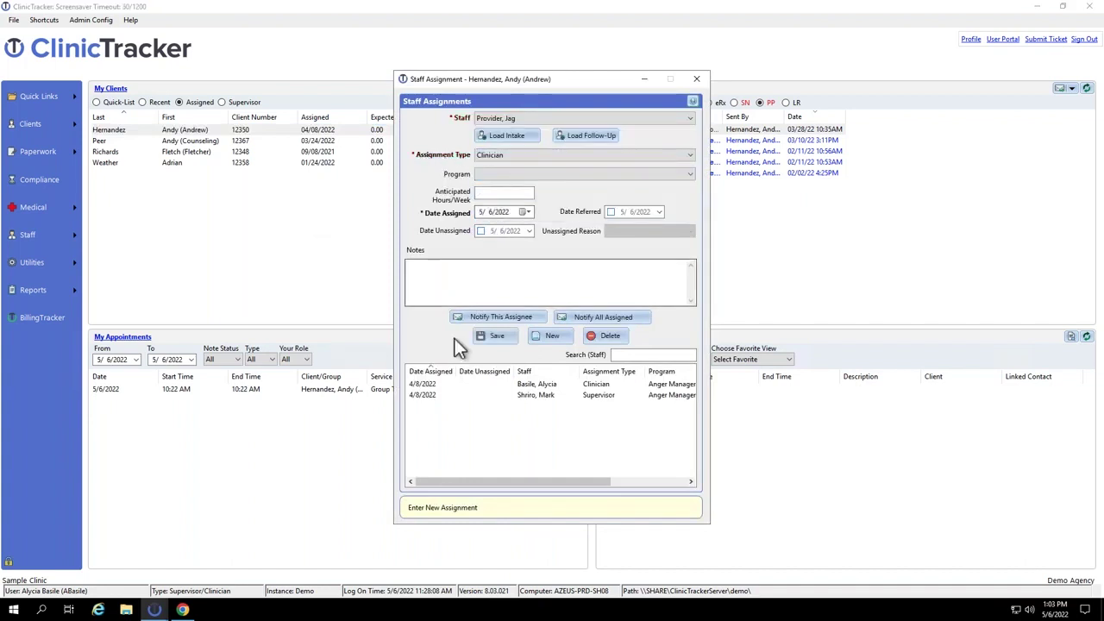
click(500, 336)
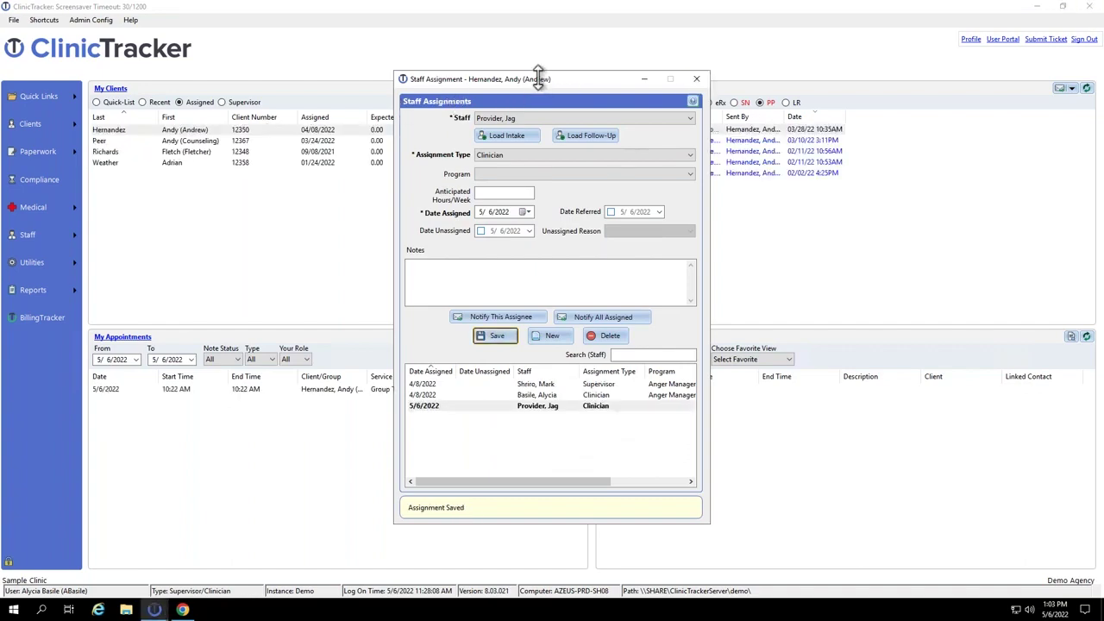
click(696, 79)
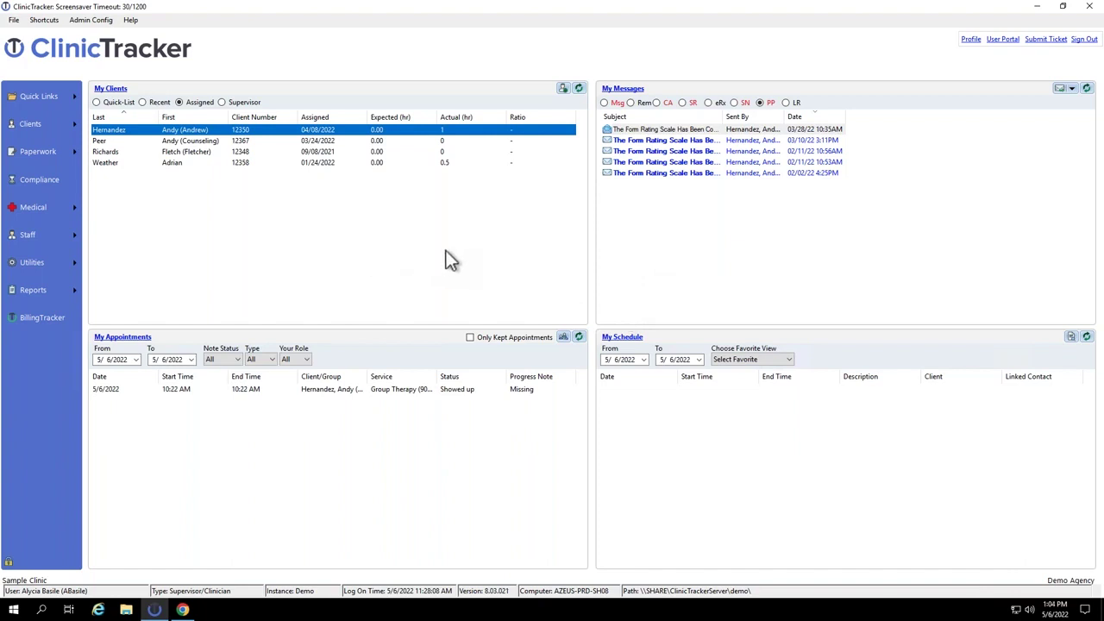
Examine the automatic staff assignment rules and the Intake Appointment/Assessment box of Admission Workflow.pdf in Chrome, returning to ClinicTracker to close the rules
click(95, 22)
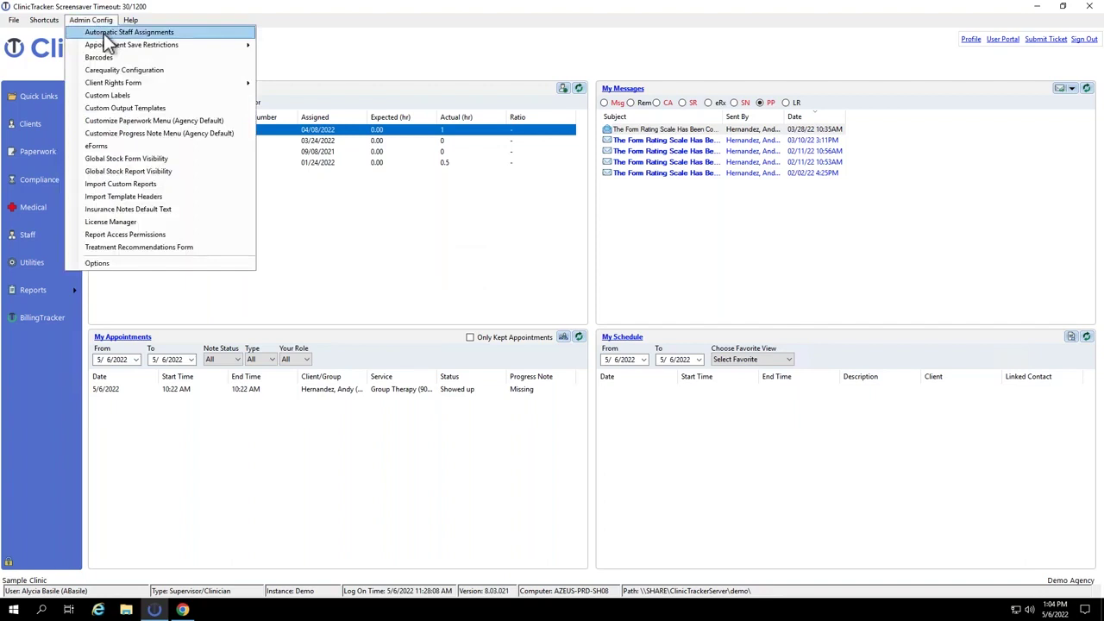
click(103, 33)
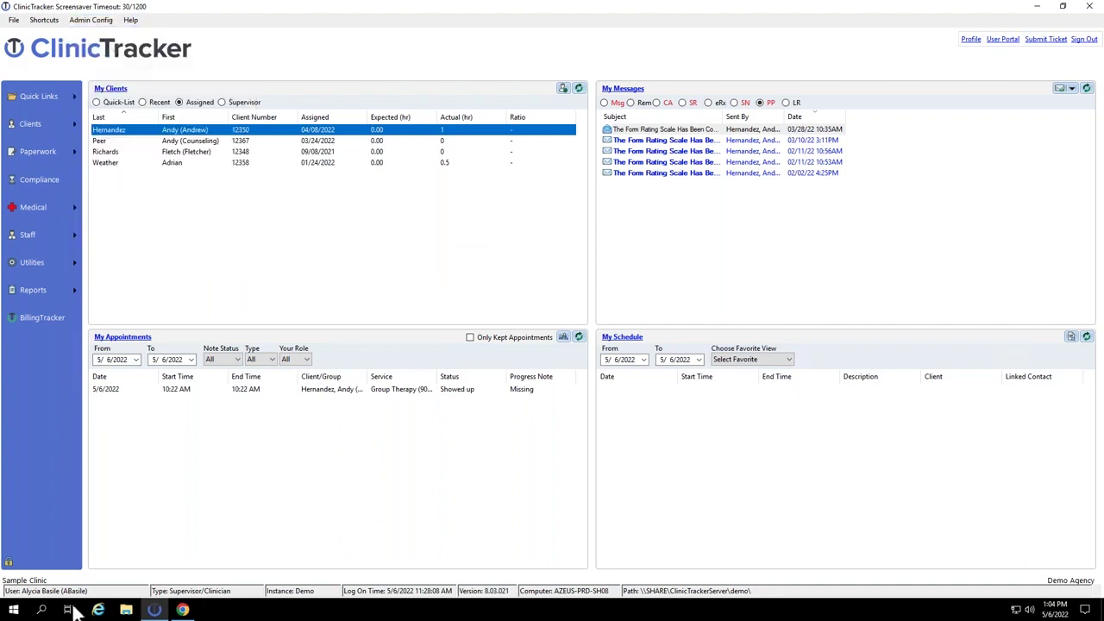
click(182, 610)
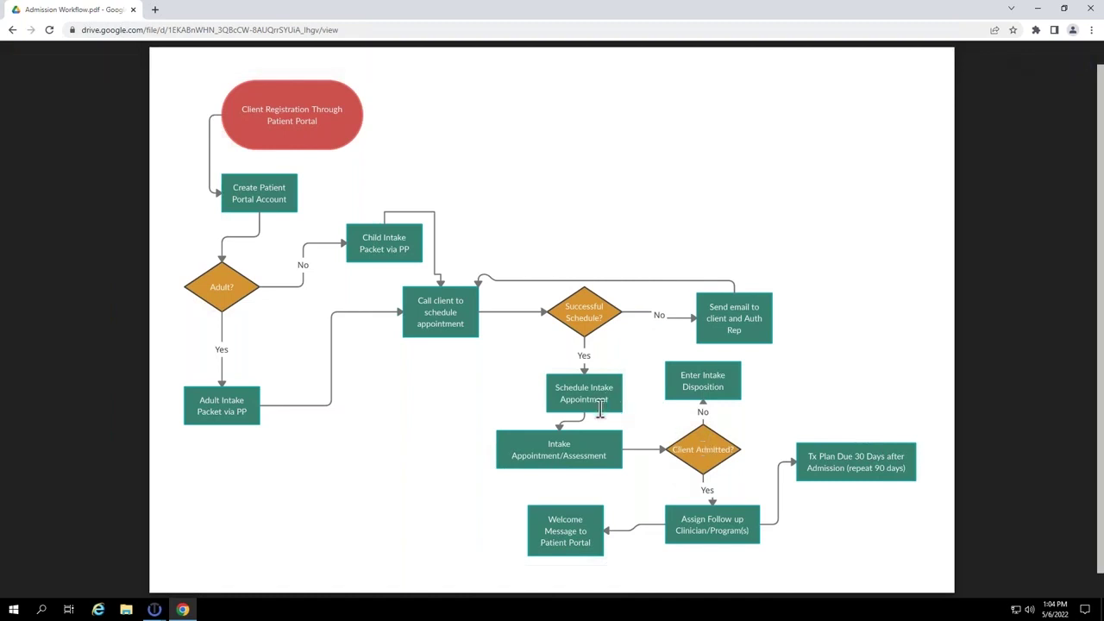
drag(528, 441, 593, 465)
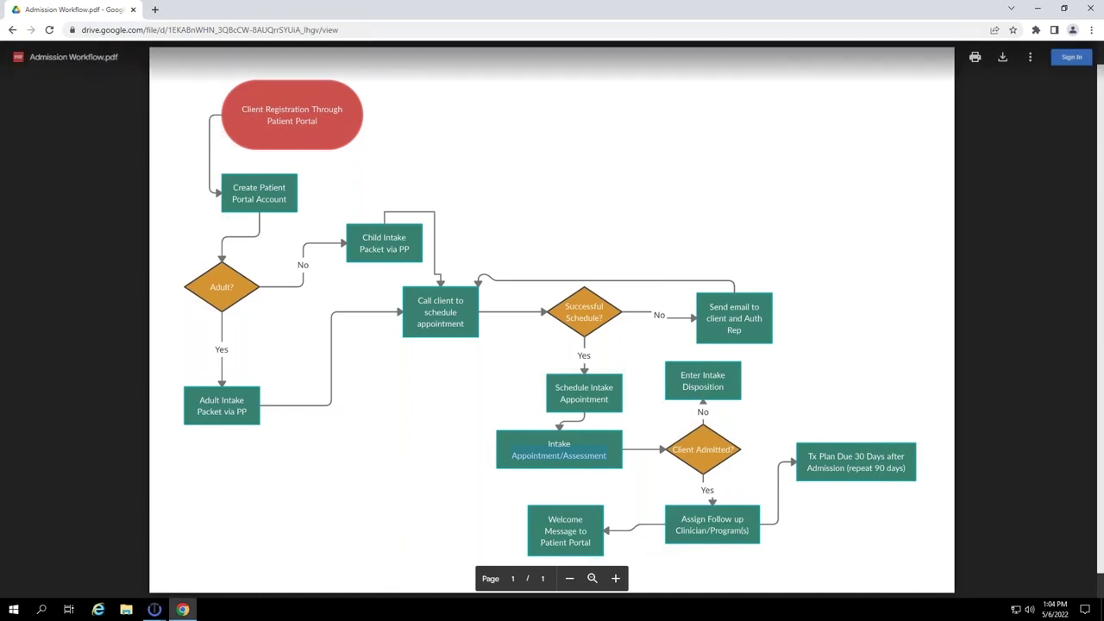
click(154, 609)
click(118, 576)
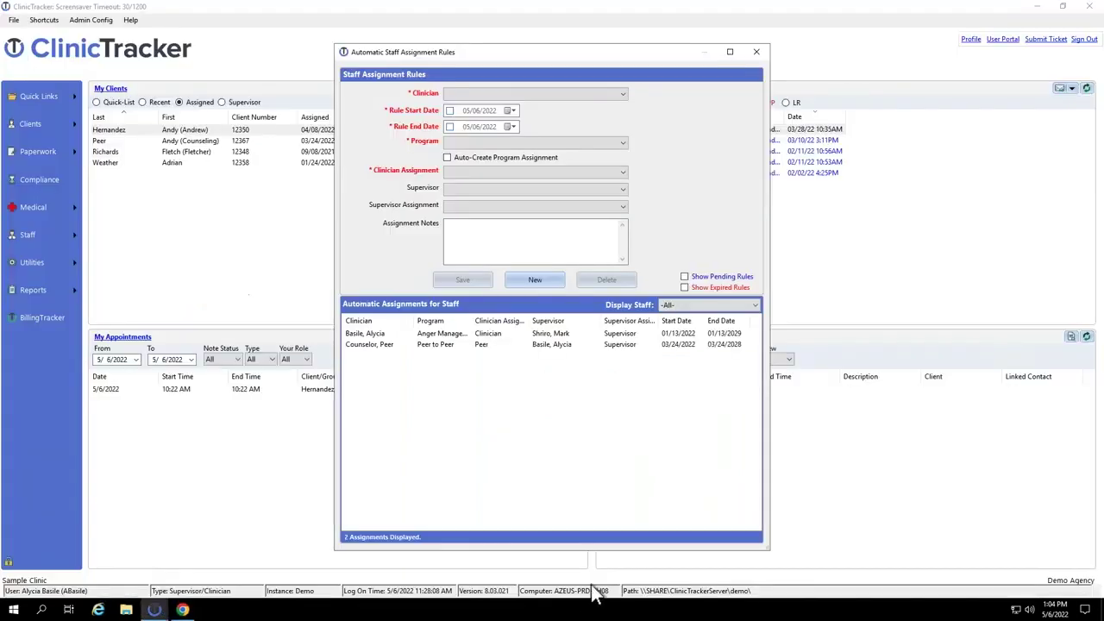
click(756, 52)
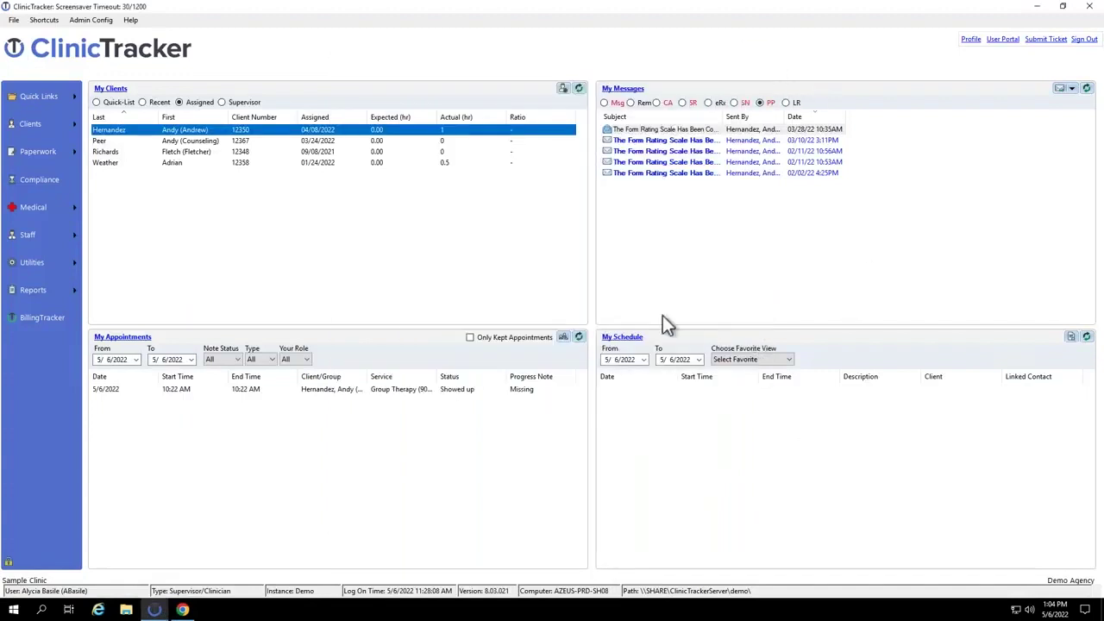
Open the scheduler and search for available timeslots for the first listed staff member through 6/6/2022
click(670, 361)
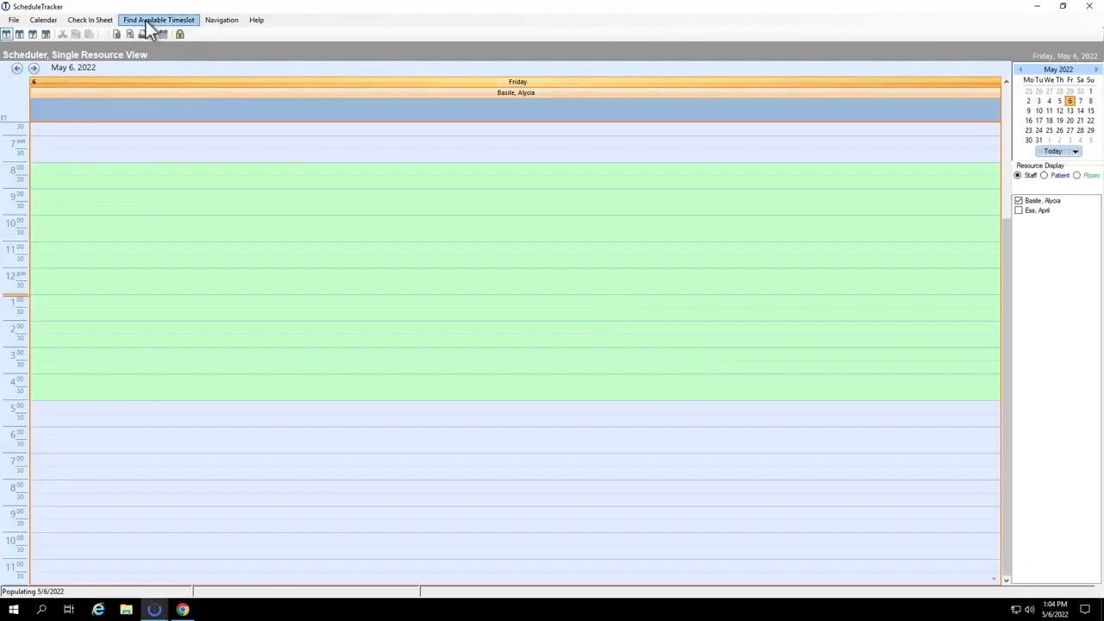
click(151, 24)
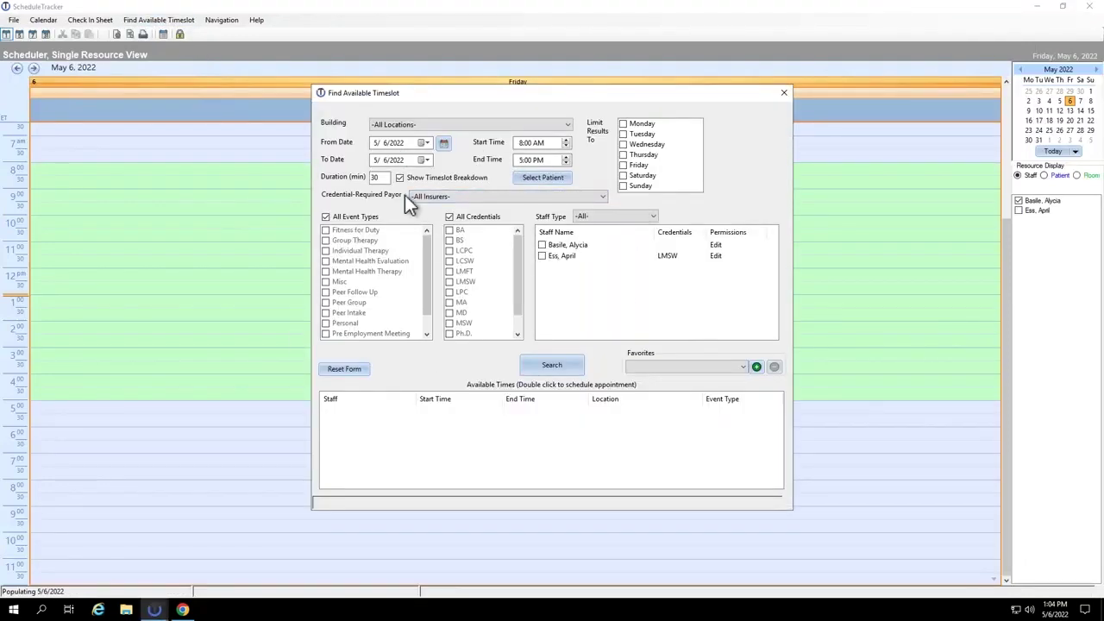
click(543, 256)
click(541, 256)
click(541, 245)
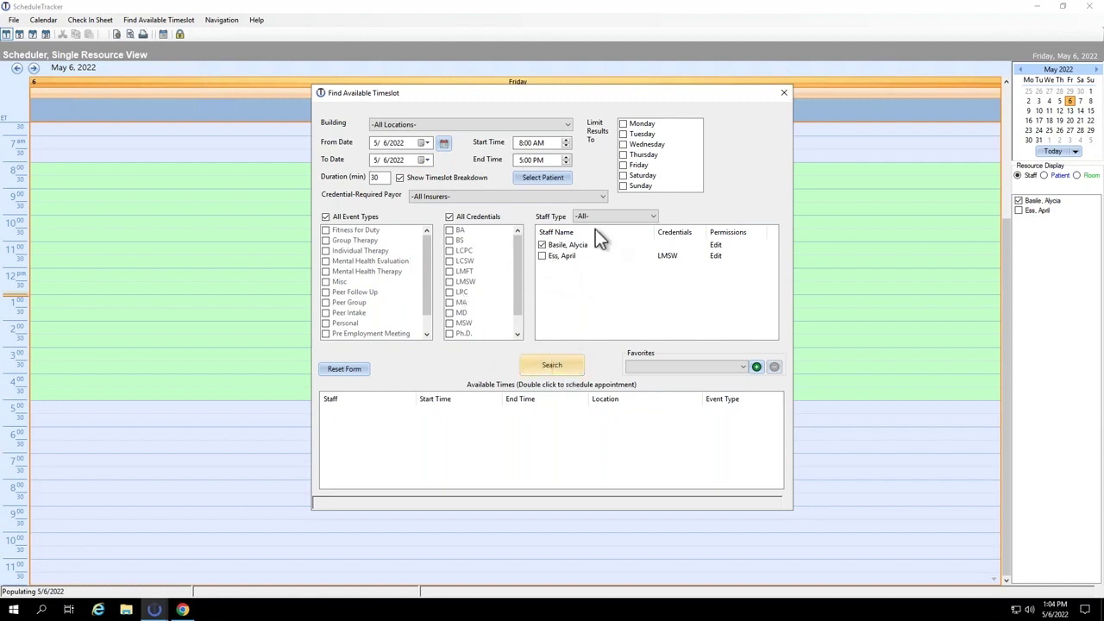
click(378, 162)
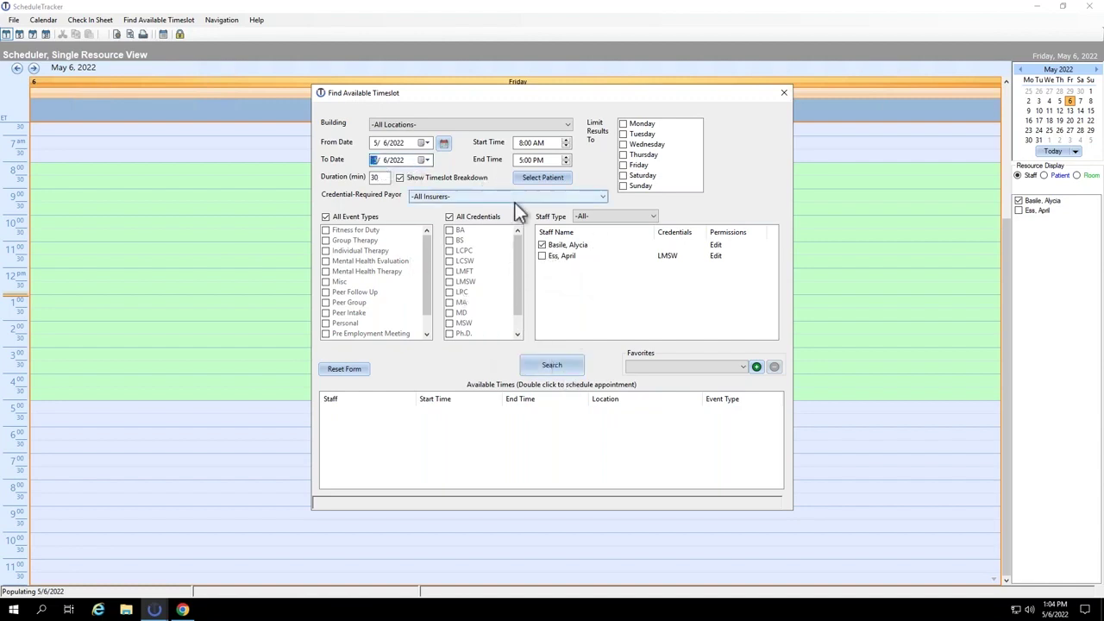
click(576, 367)
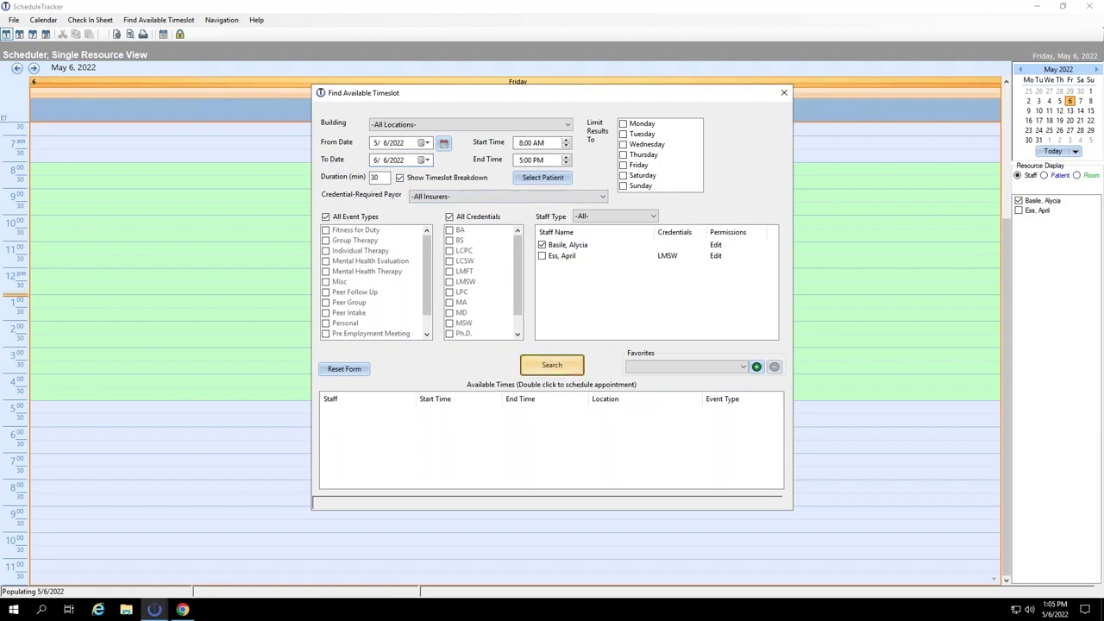
click(613, 341)
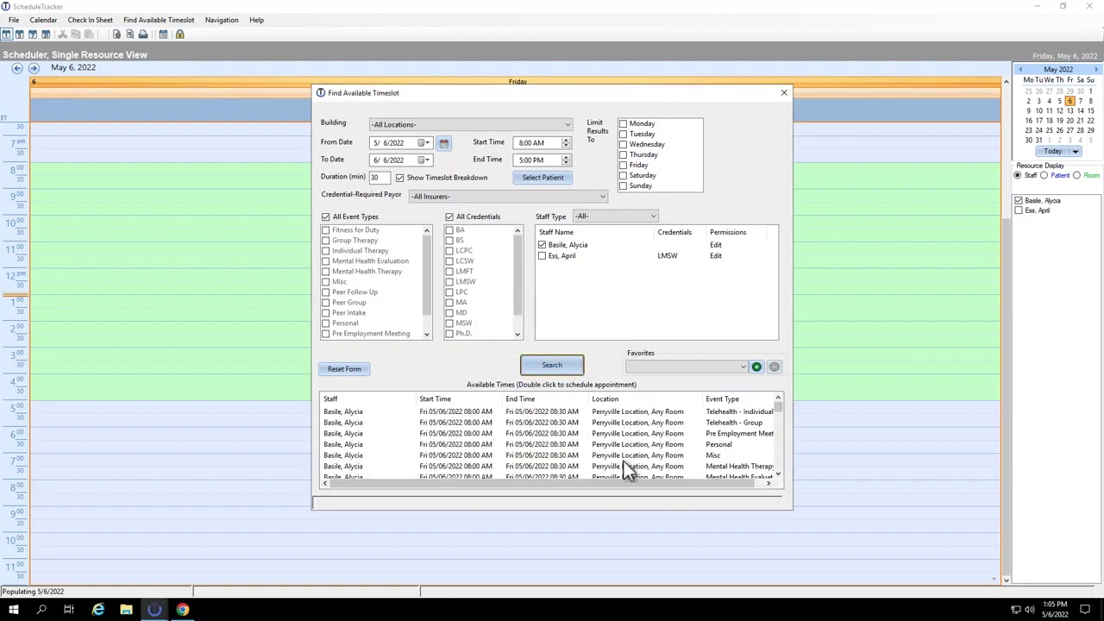
Create an event from the Friday 05/06/2022 8:00 AM Individual Therapy timeslot and link the quick-list client to it
click(777, 473)
click(777, 473)
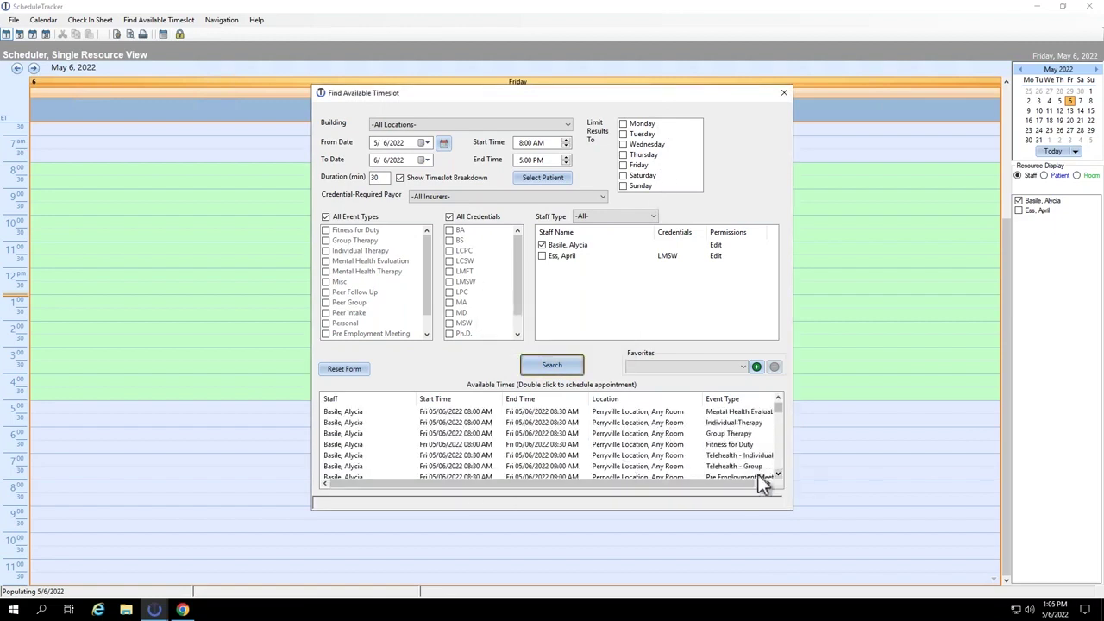
click(506, 423)
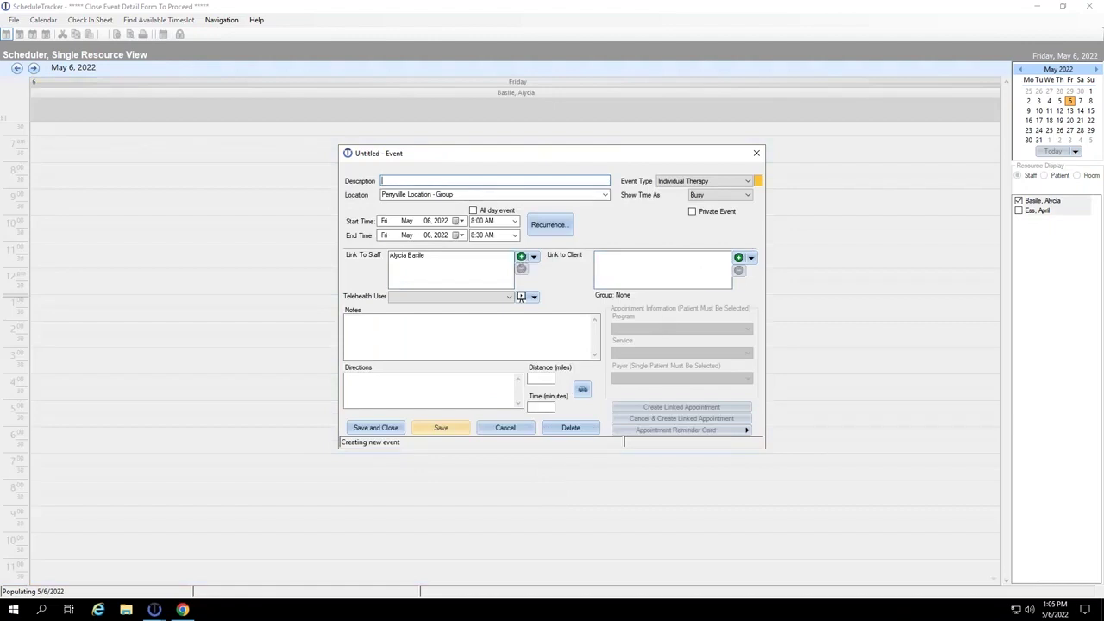
click(738, 257)
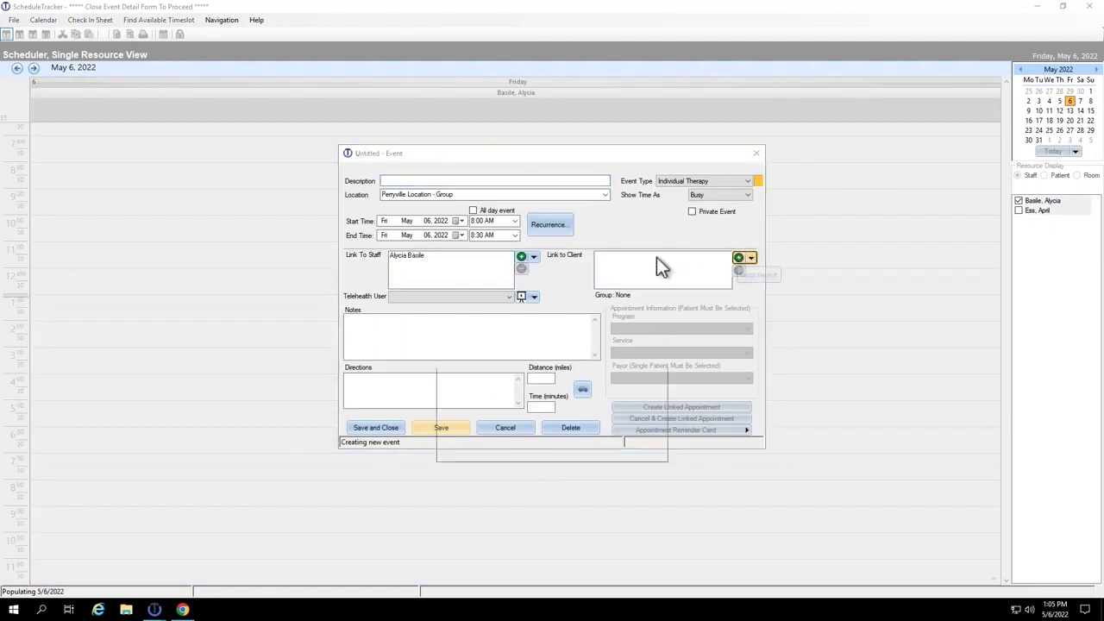
click(495, 212)
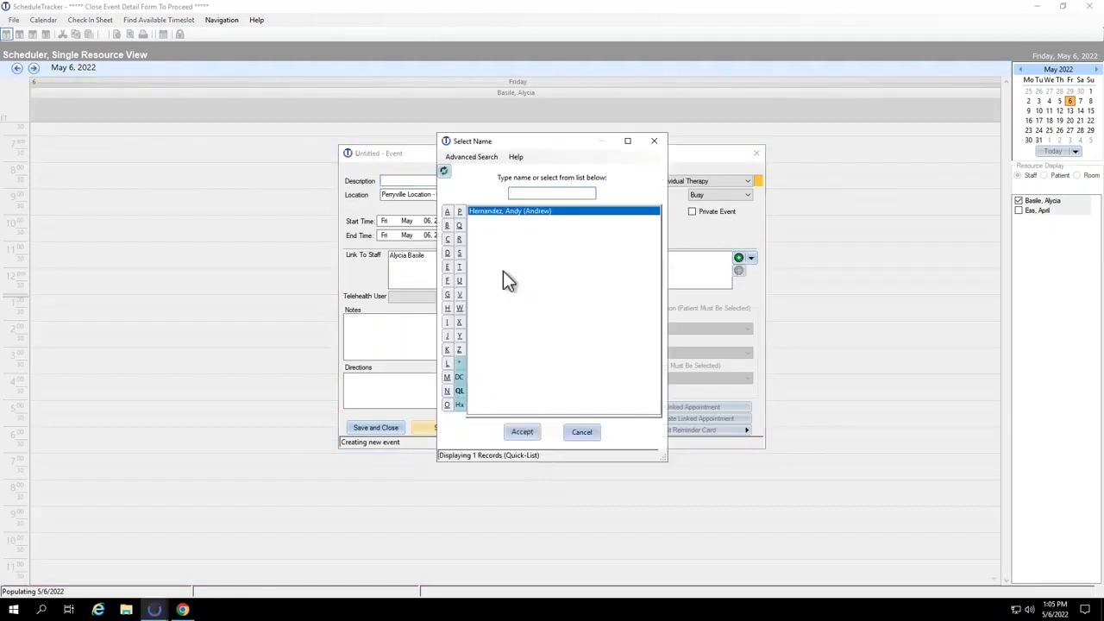
key(Return)
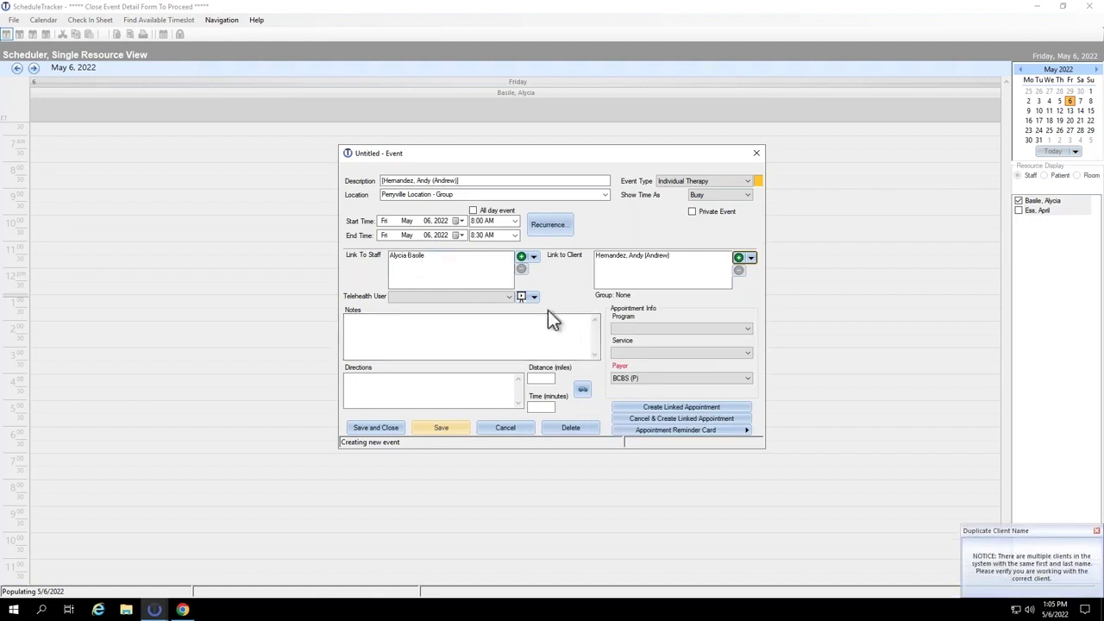
Set the event's program to Anger Management and service to Individual Therapy - 45 Min (90834), and save it despite the missing program enrollment
click(647, 329)
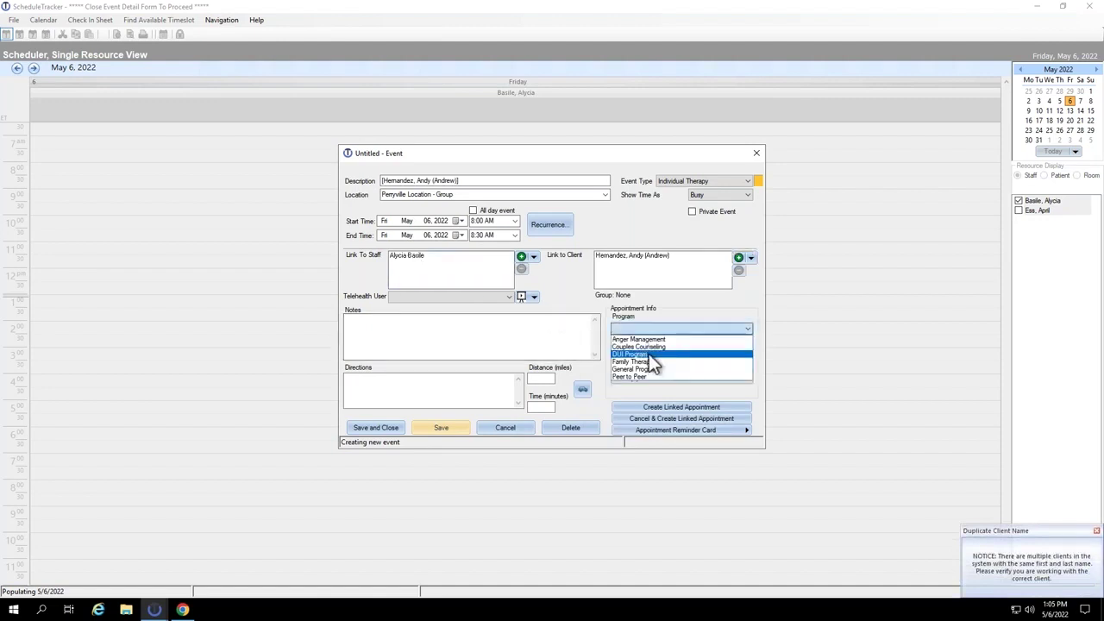
click(653, 339)
click(655, 353)
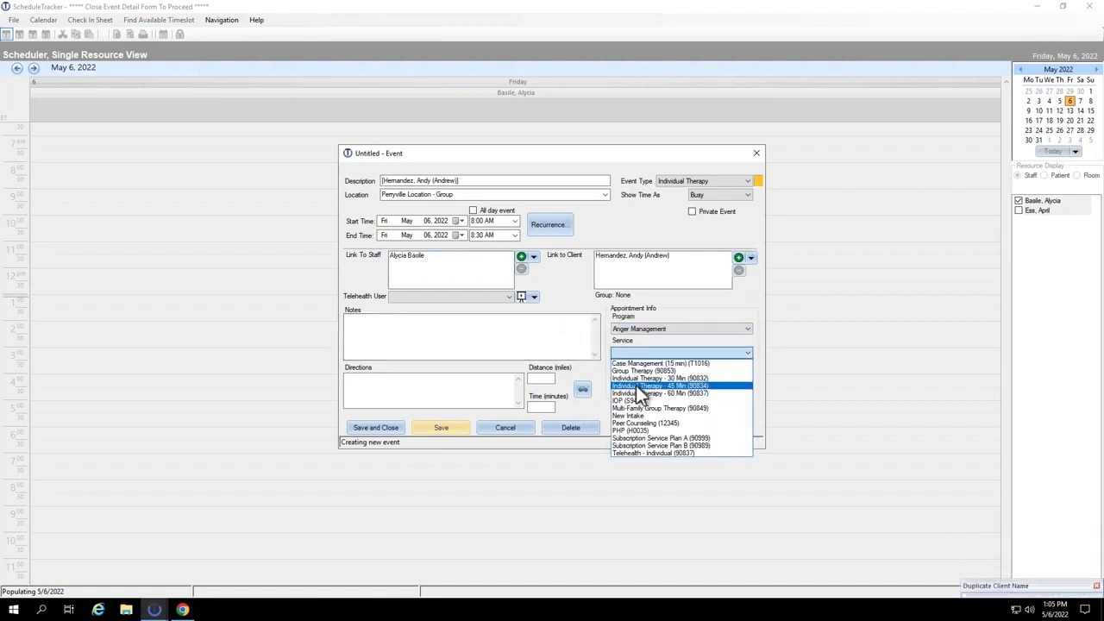
click(647, 387)
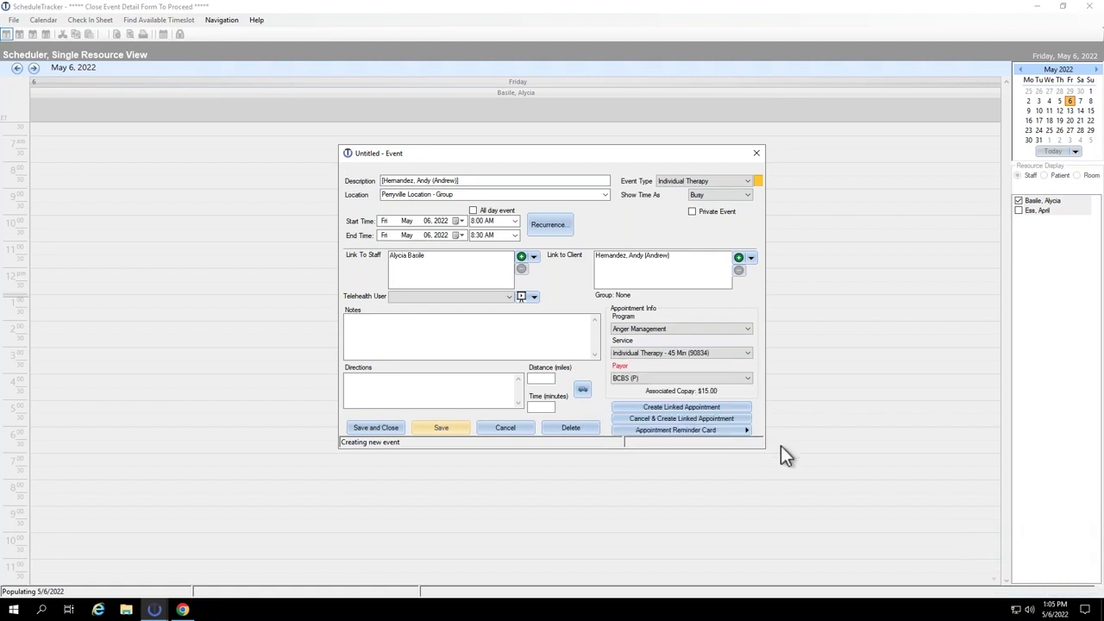
click(449, 429)
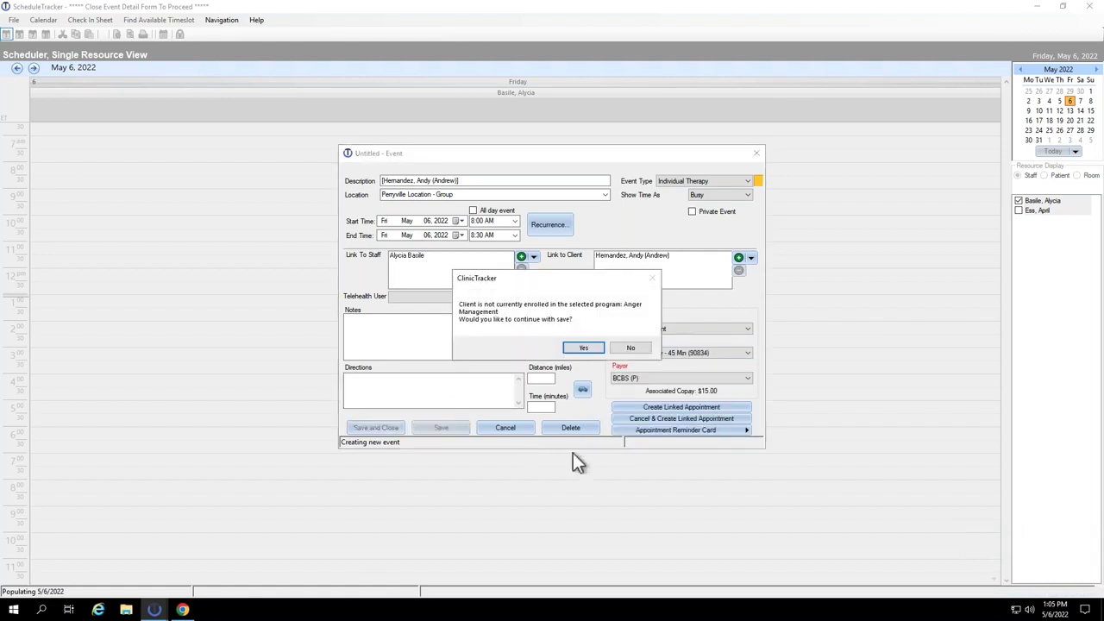
click(592, 351)
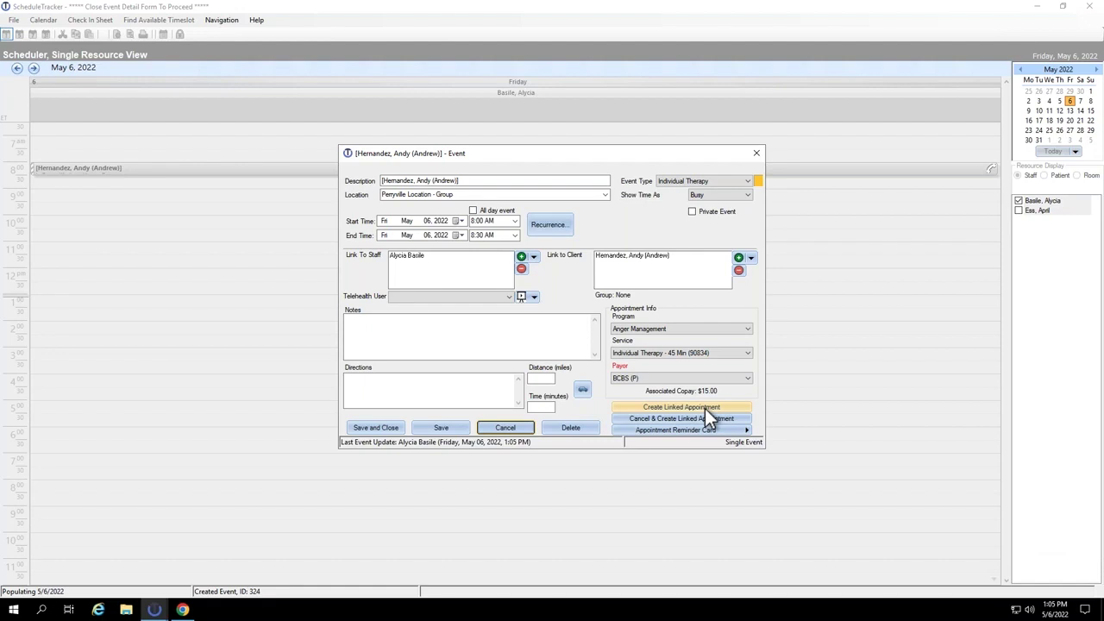
Create a linked appointment from the saved event, save the client contact record and close it
click(414, 264)
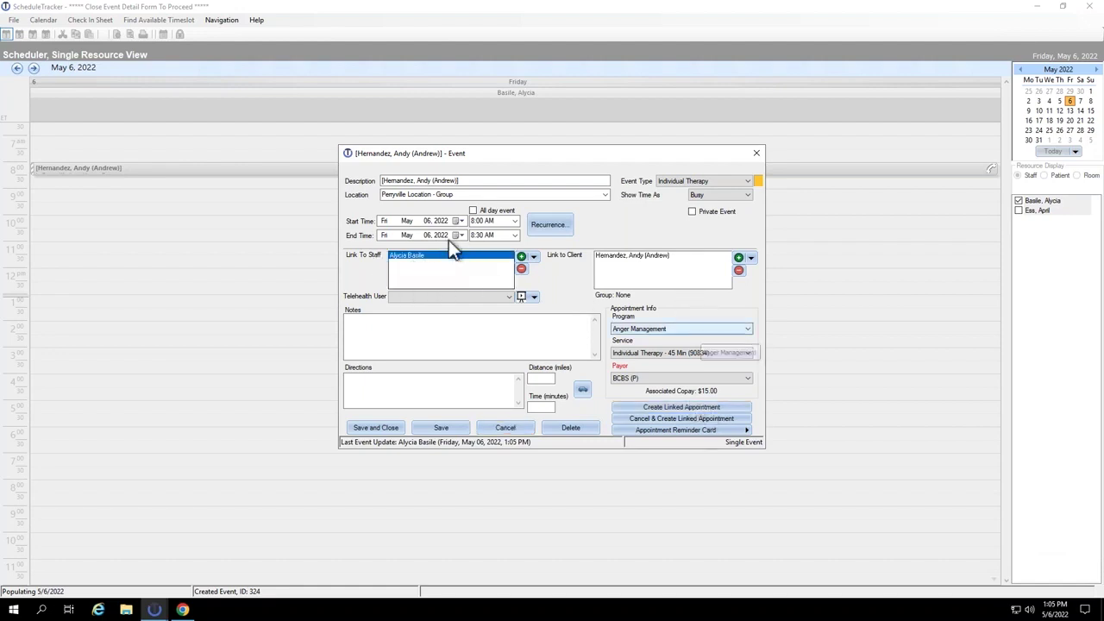
click(679, 408)
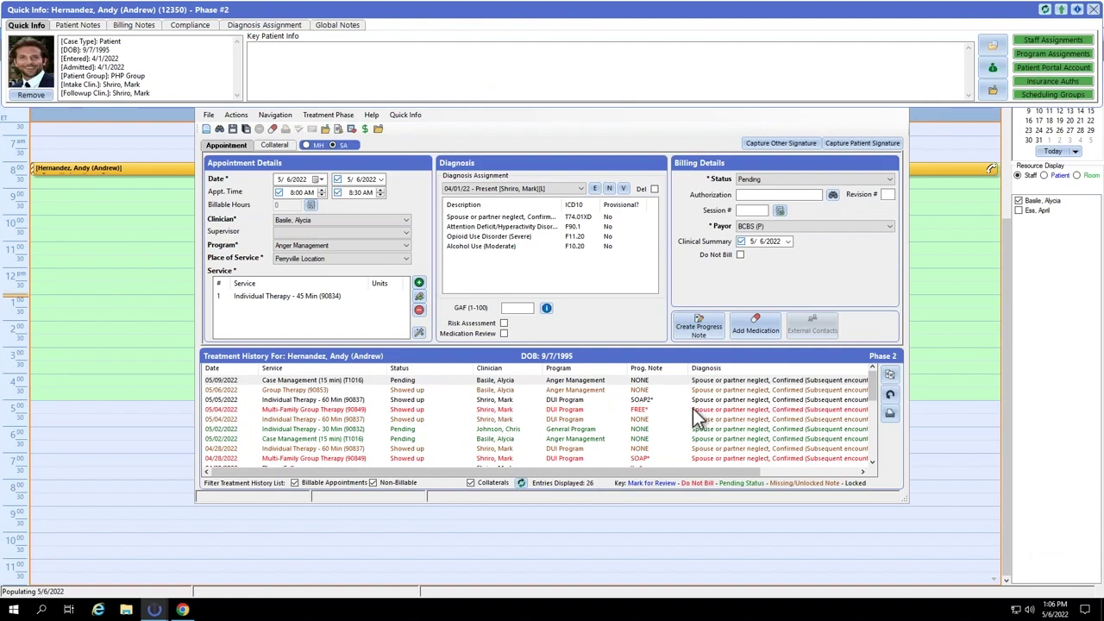
click(1092, 9)
click(896, 102)
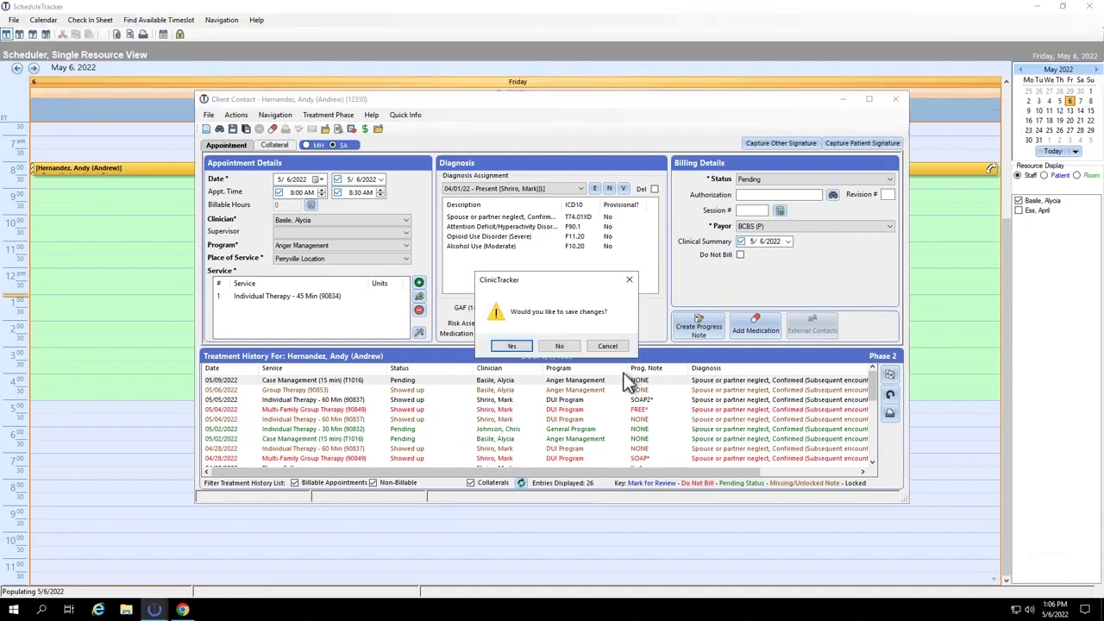
click(518, 347)
click(596, 348)
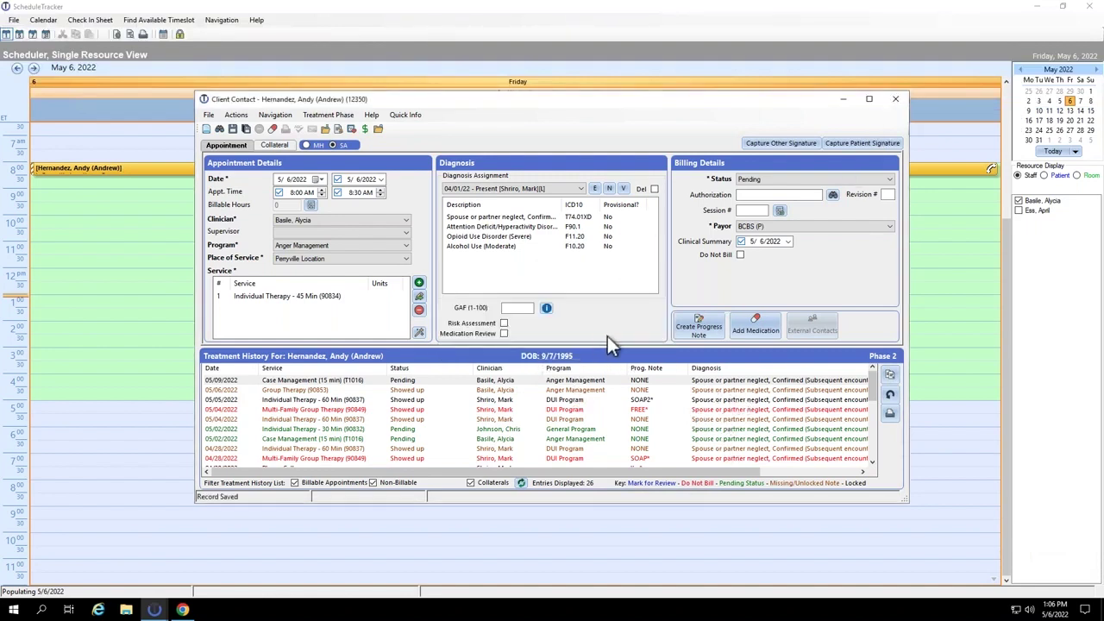
click(895, 98)
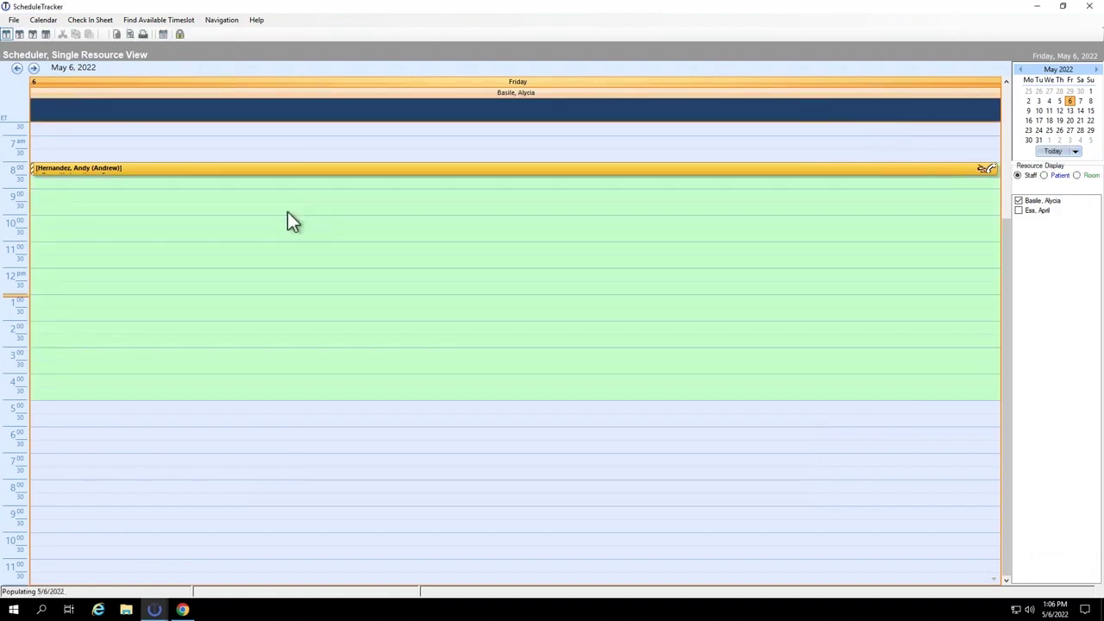
Review the staff member's Friday availability and the options for finding an available timeslot, closing the search form without searching
mouse_move(293, 221)
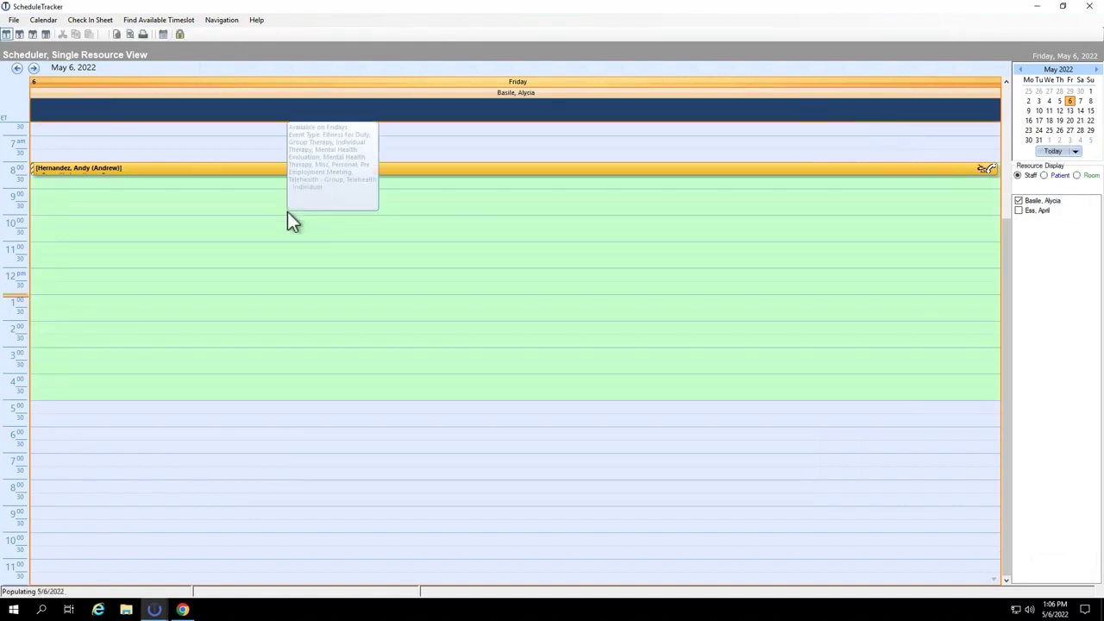
click(170, 24)
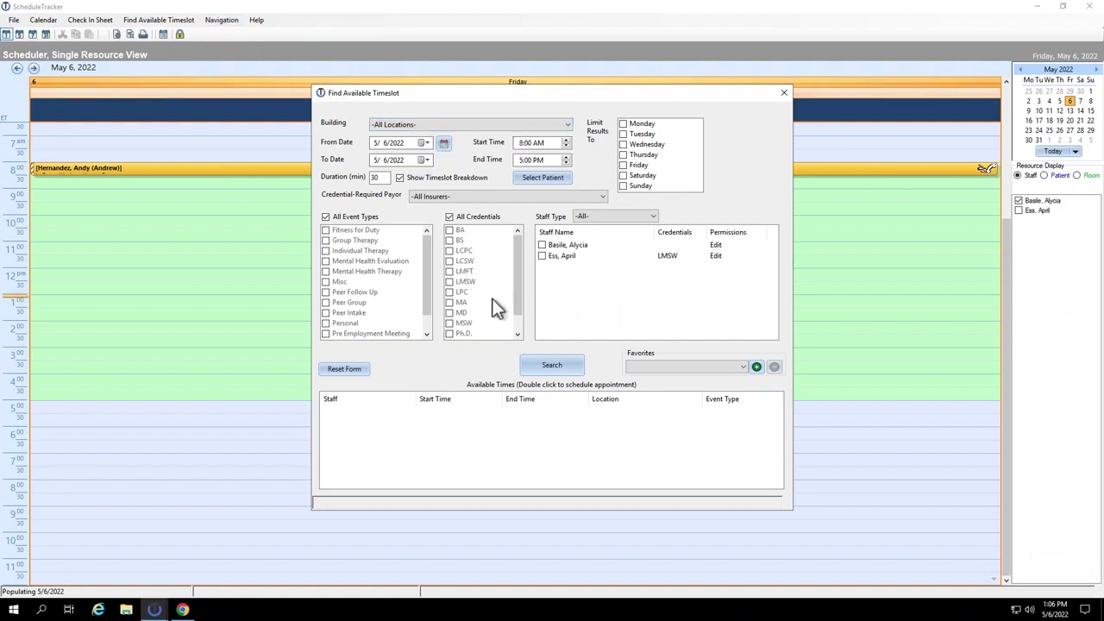
click(584, 248)
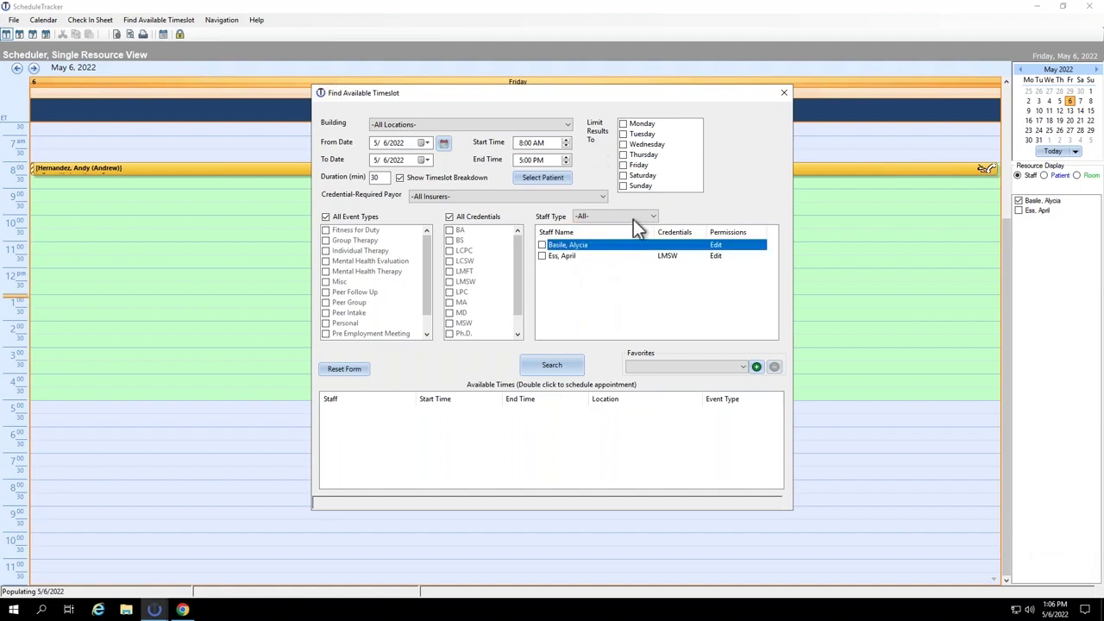
click(785, 92)
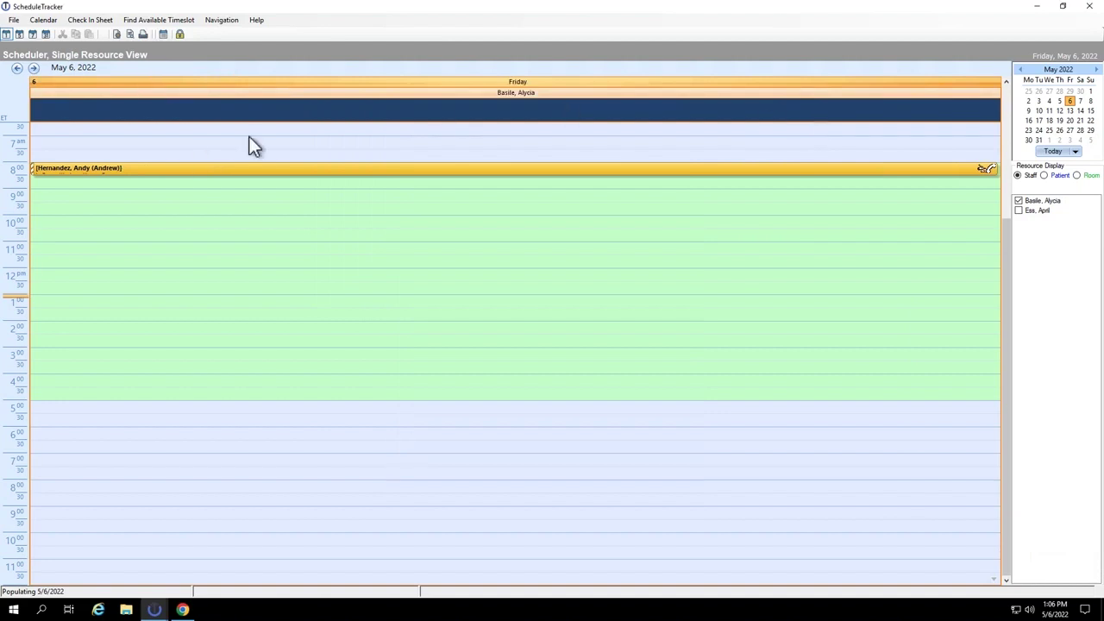
Open the scheduling availability settings and mark Individual Therapy as available on Mondays from 8:00 AM to 5:00 PM
click(14, 21)
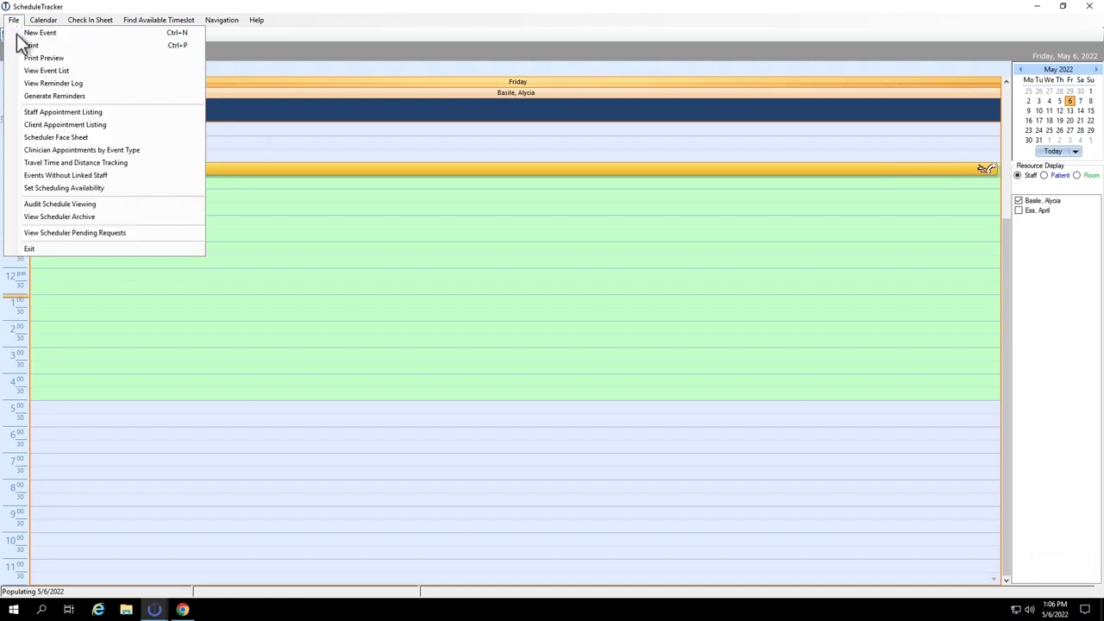
click(106, 192)
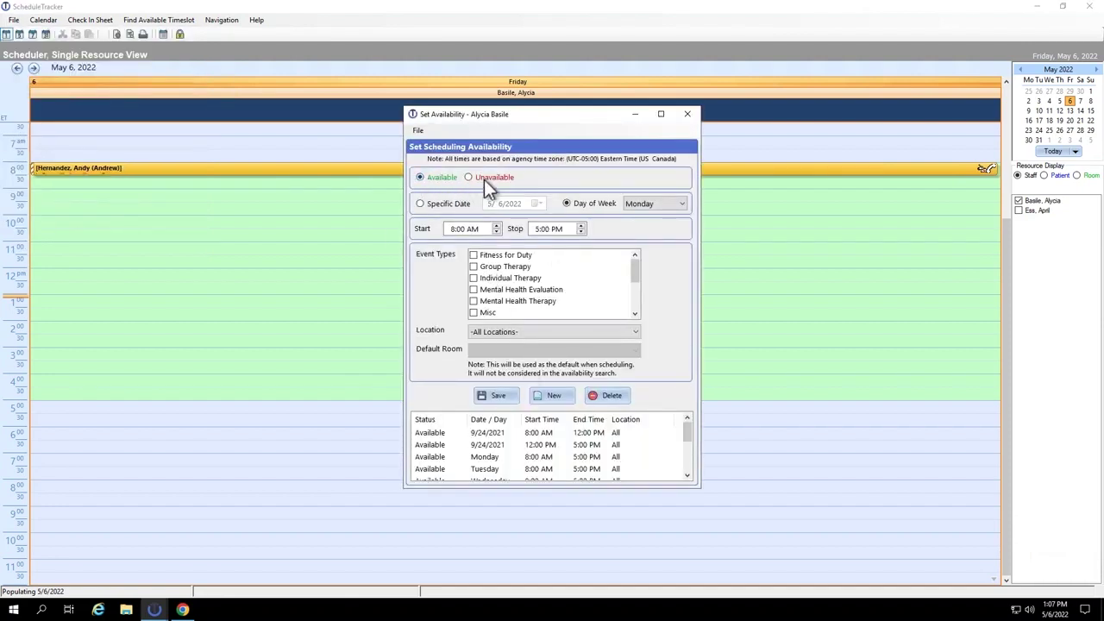
click(423, 205)
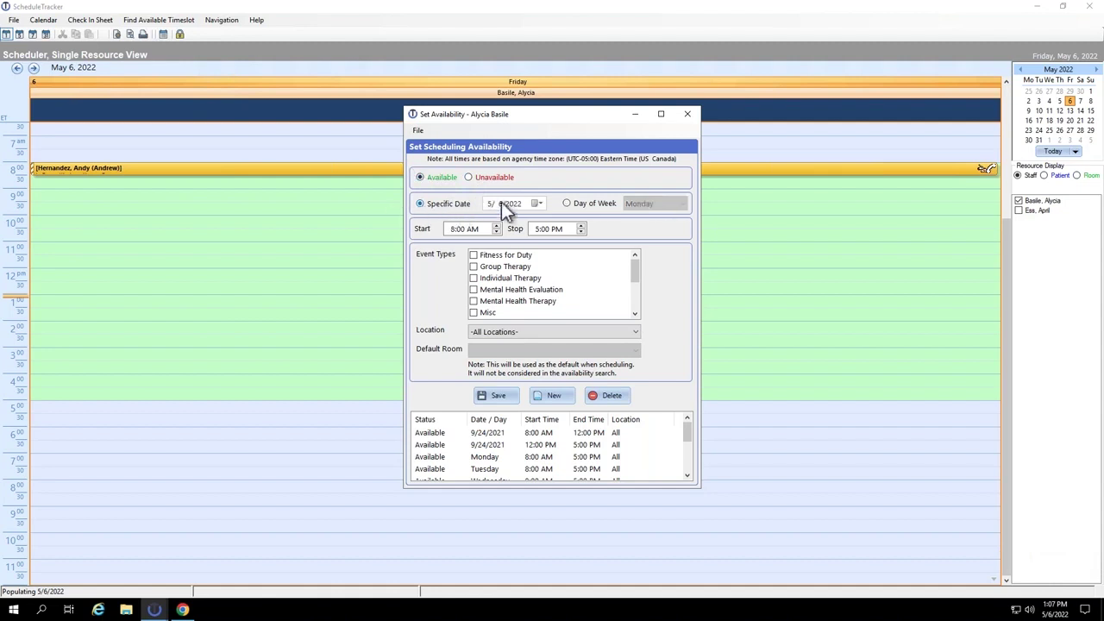
click(557, 204)
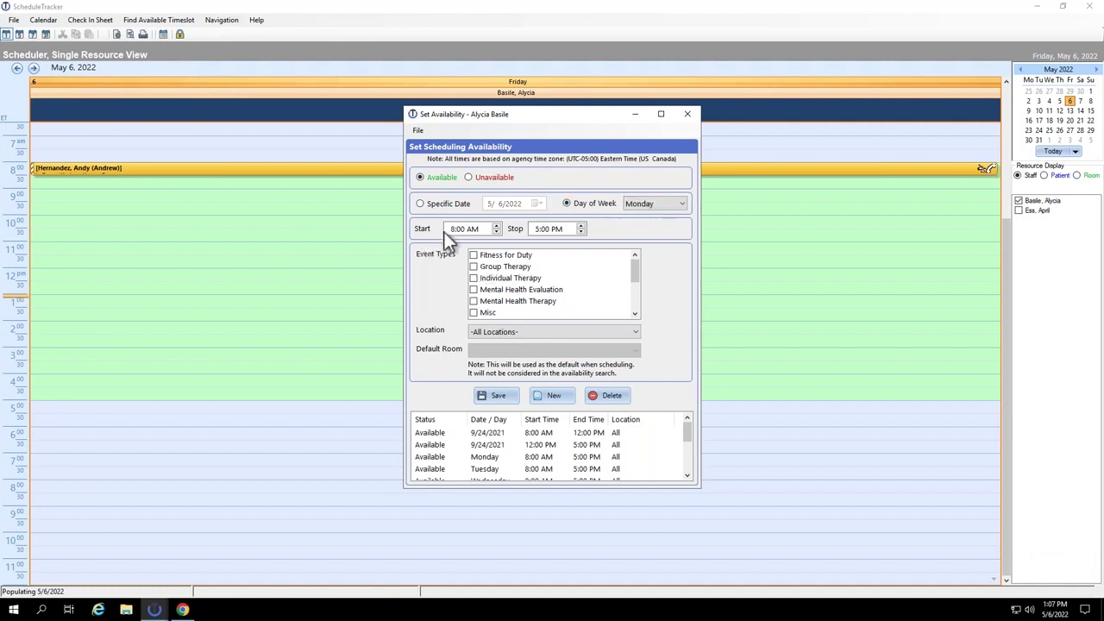
click(474, 278)
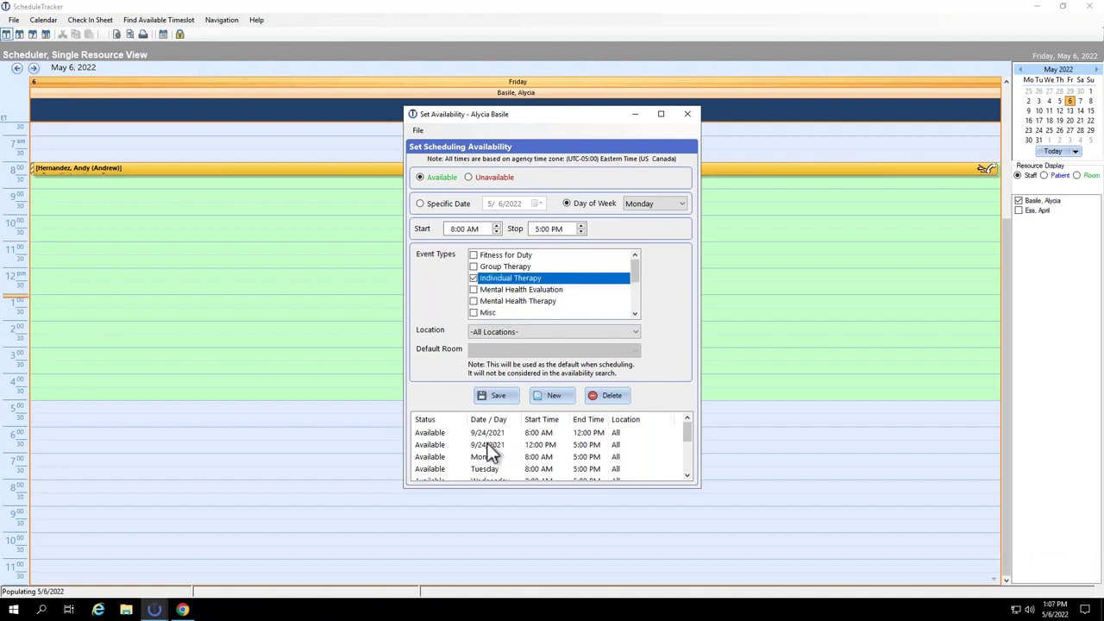
Save the pending changes while loading the existing Monday availability entry, clear its Telehealth - Group event type, and close the form
click(490, 447)
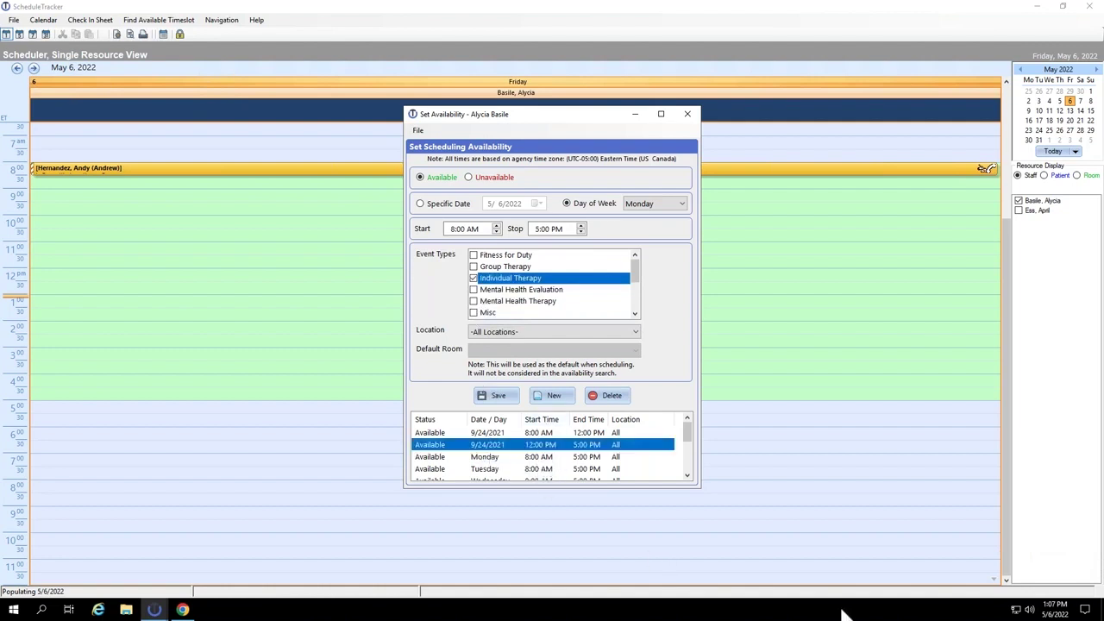
click(475, 457)
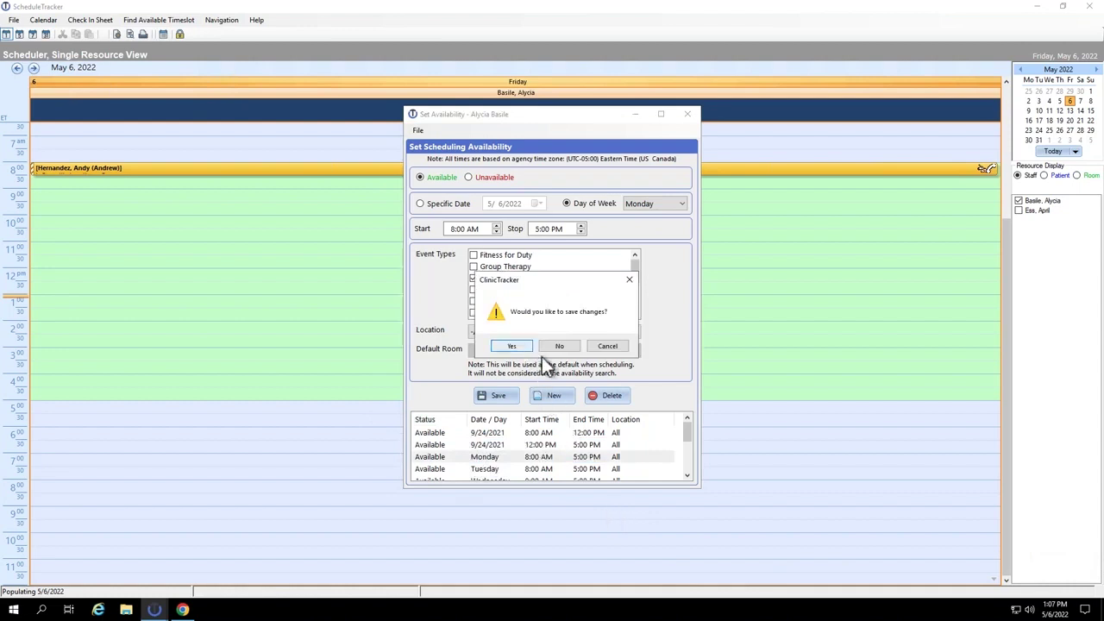
click(511, 345)
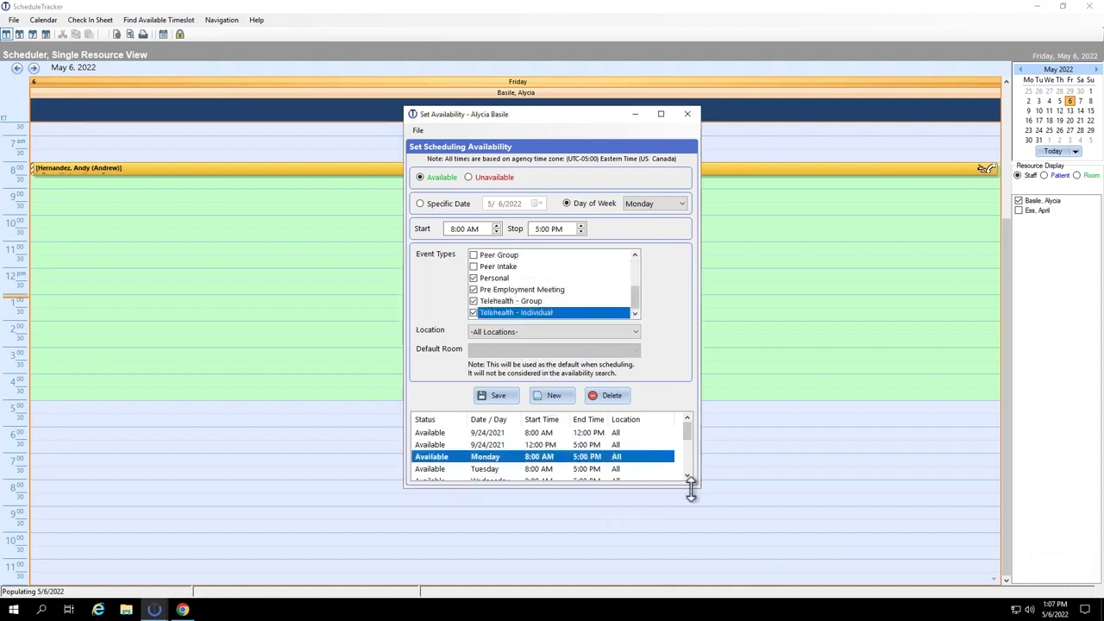
click(473, 301)
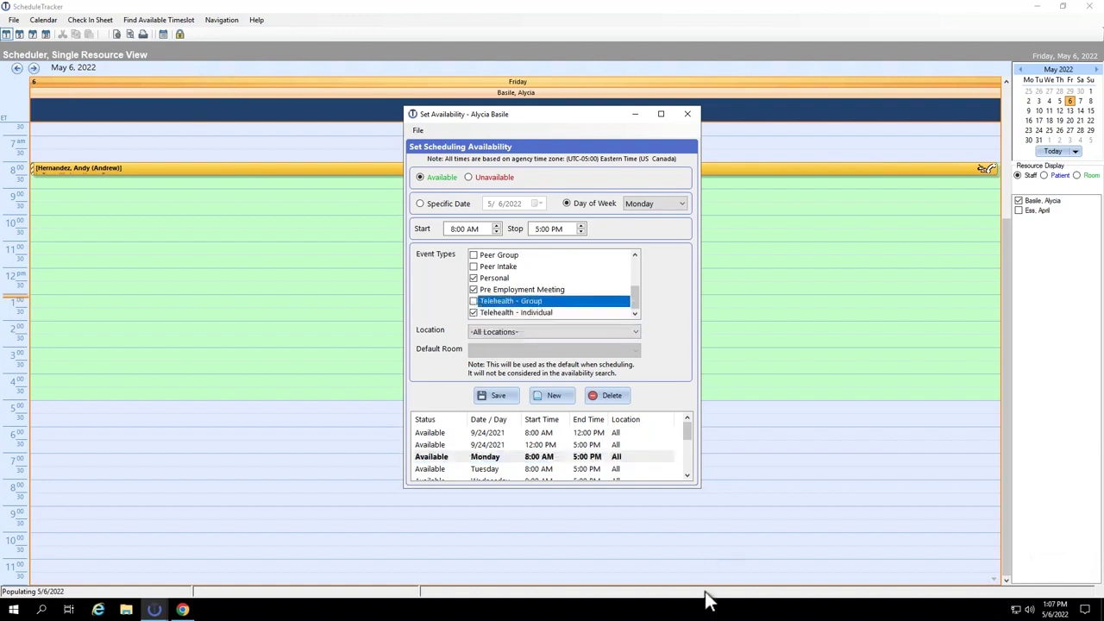
click(565, 456)
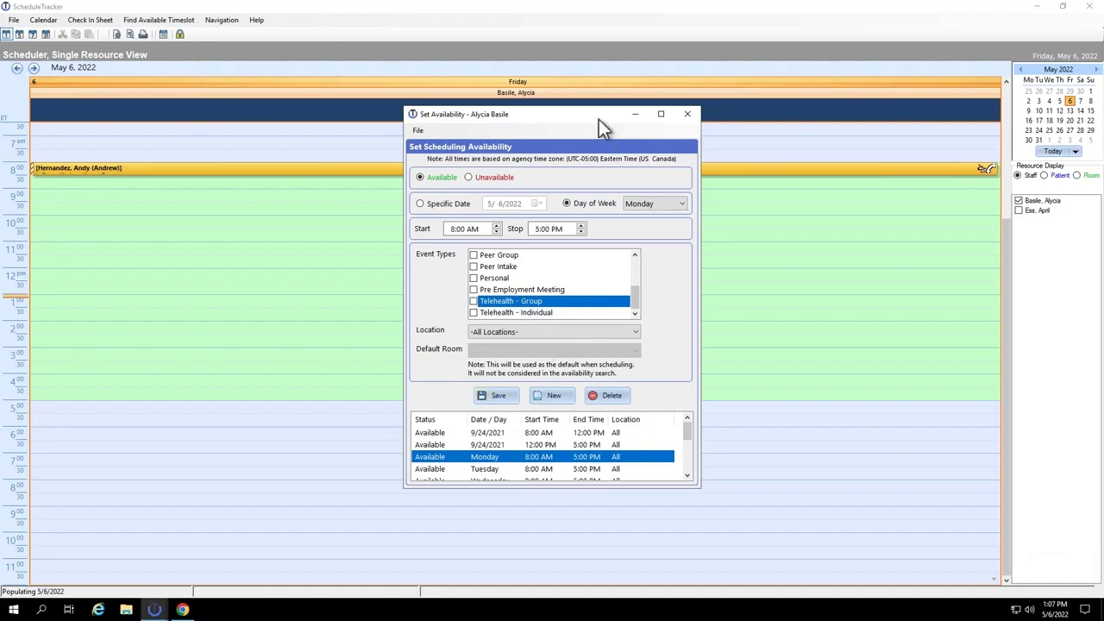
click(687, 114)
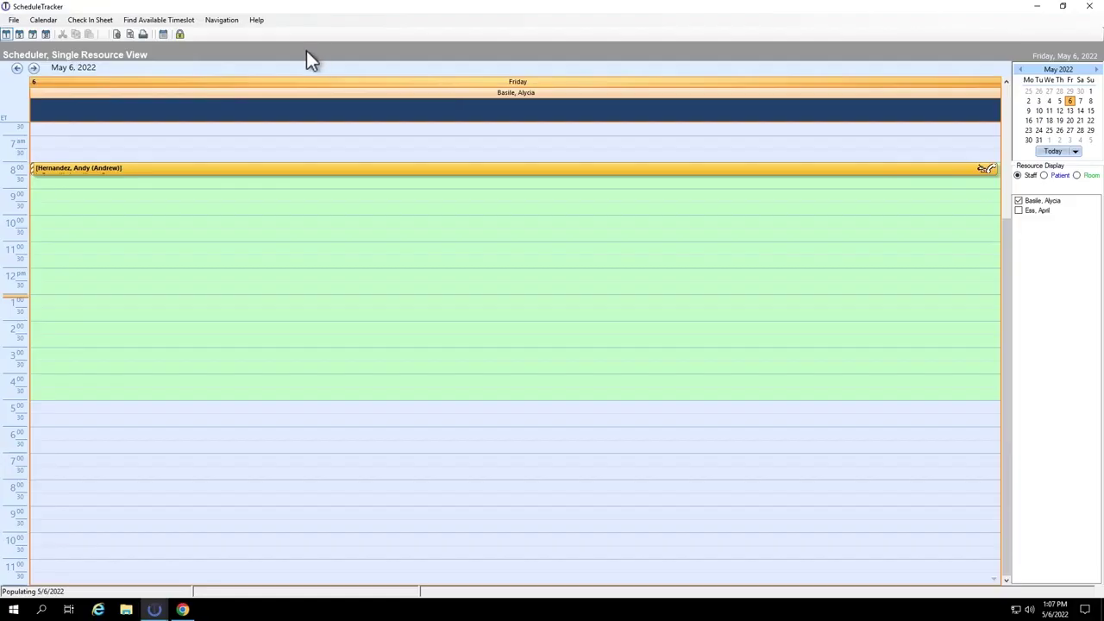
Search for available timeslots on 5/6/2022 for the first listed staff member and create an event from the 8:30 AM Telehealth - Group slot
click(166, 21)
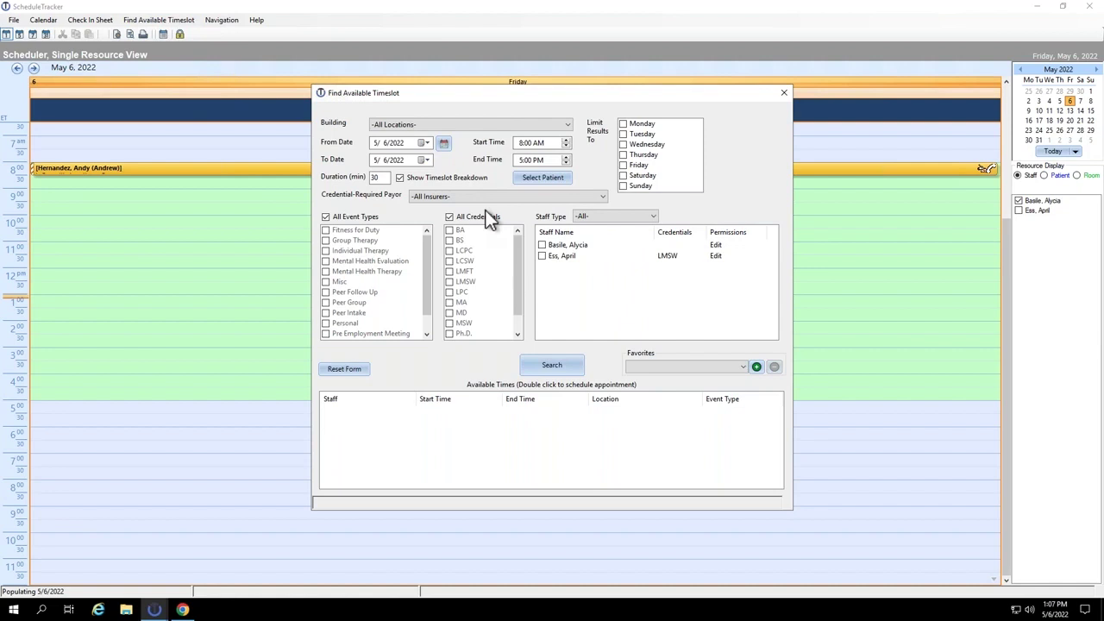
click(556, 363)
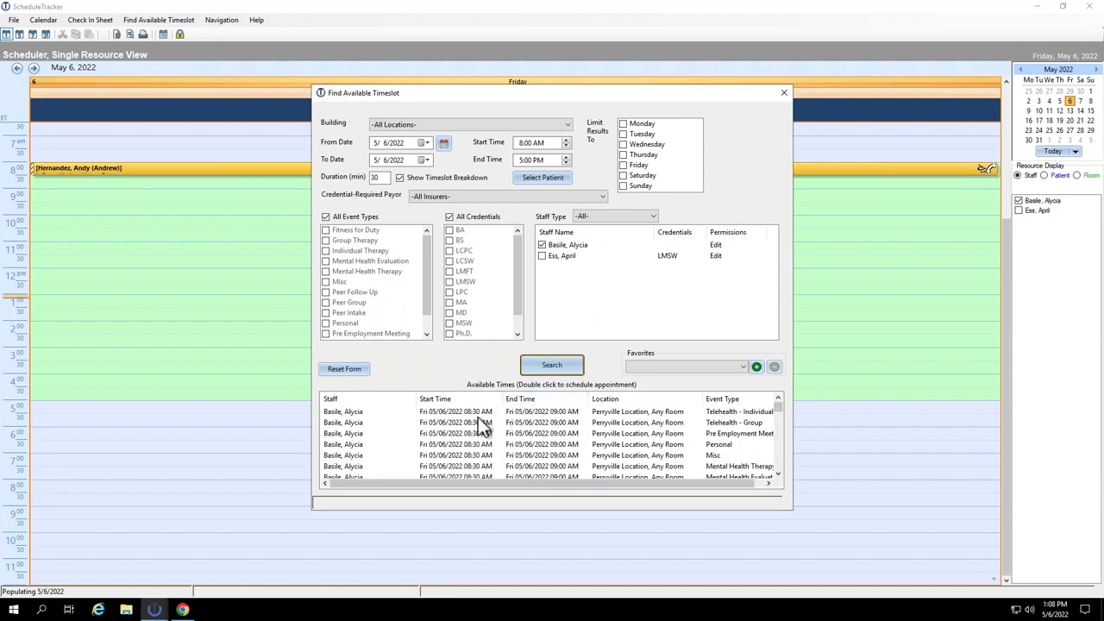
double_click(483, 422)
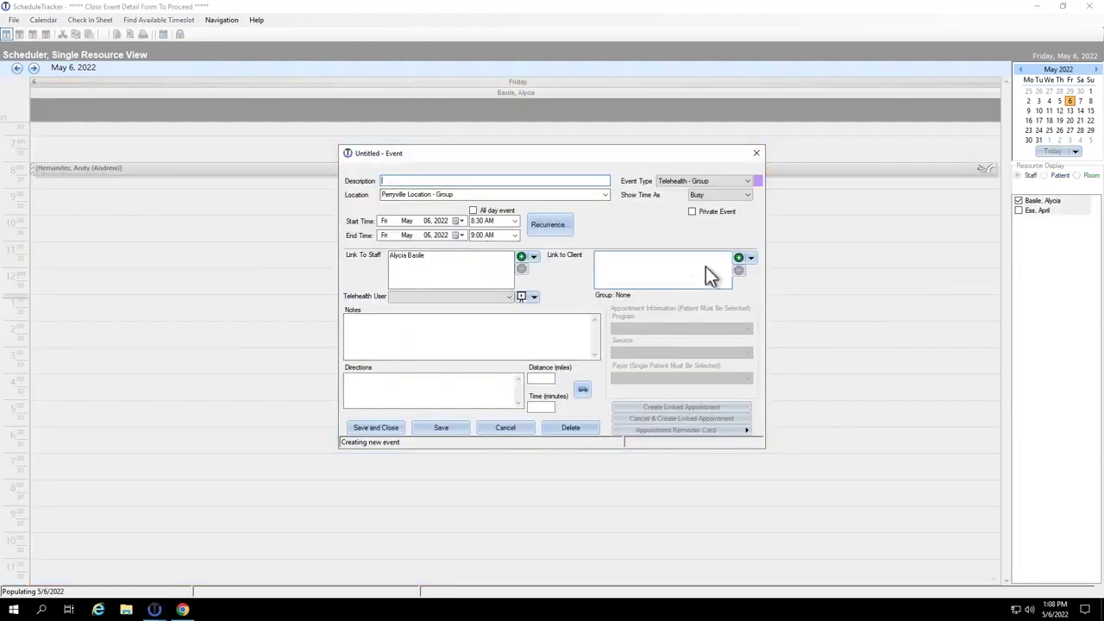
Link the client to the new event and close the event without saving it
click(738, 257)
double_click(524, 213)
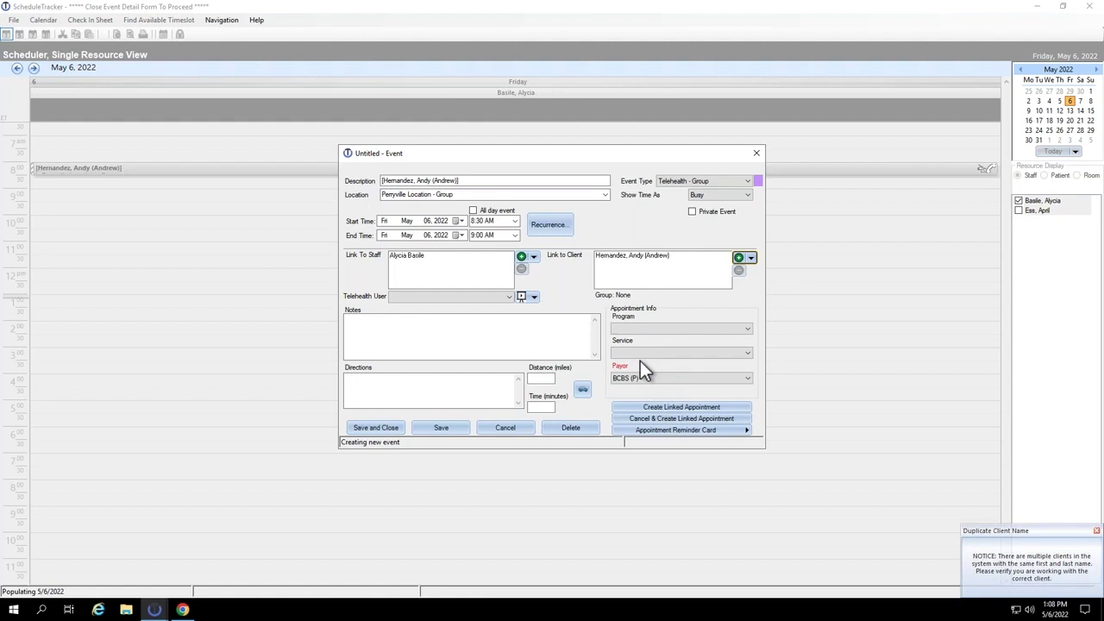
click(756, 154)
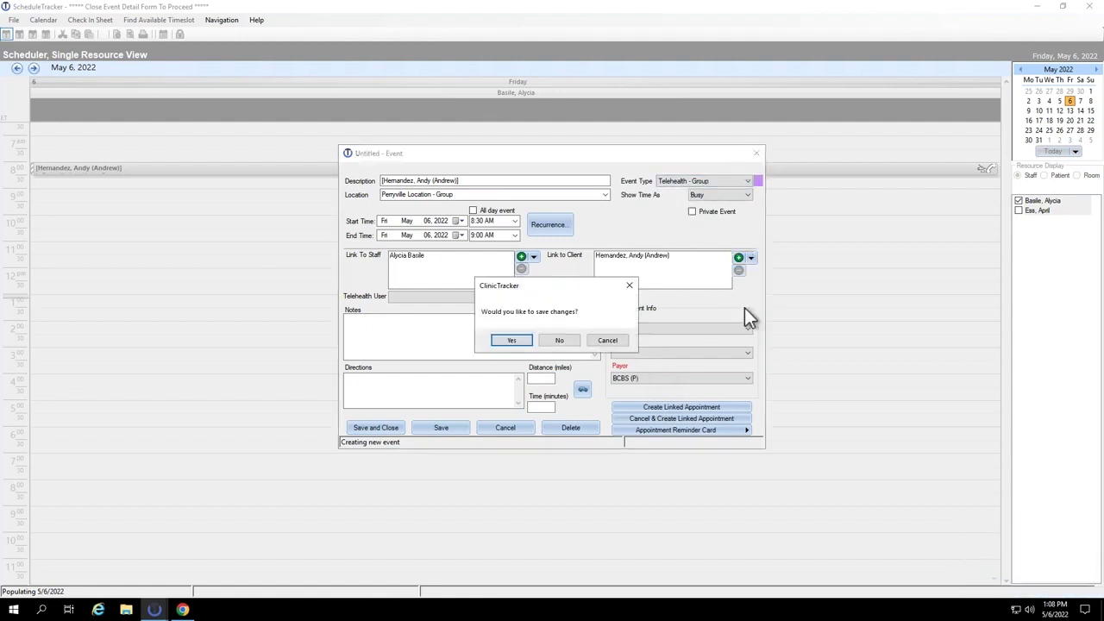
click(571, 340)
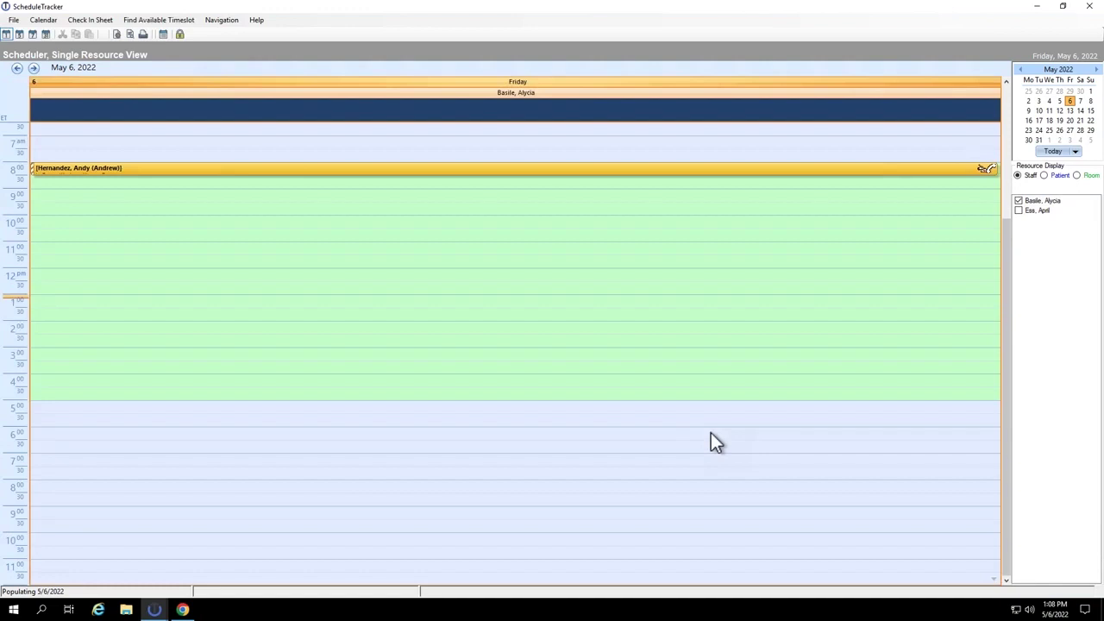
Minimize the scheduler and switch to the ClinicTracker main window
right_click(472, 387)
click(503, 318)
click(1038, 9)
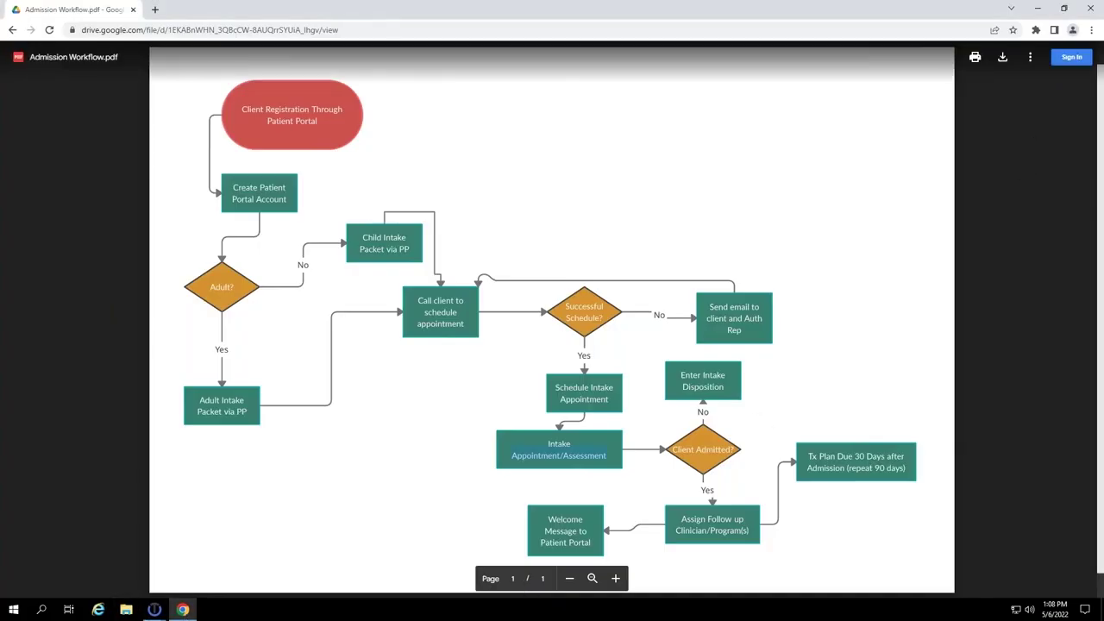
mouse_move(154, 609)
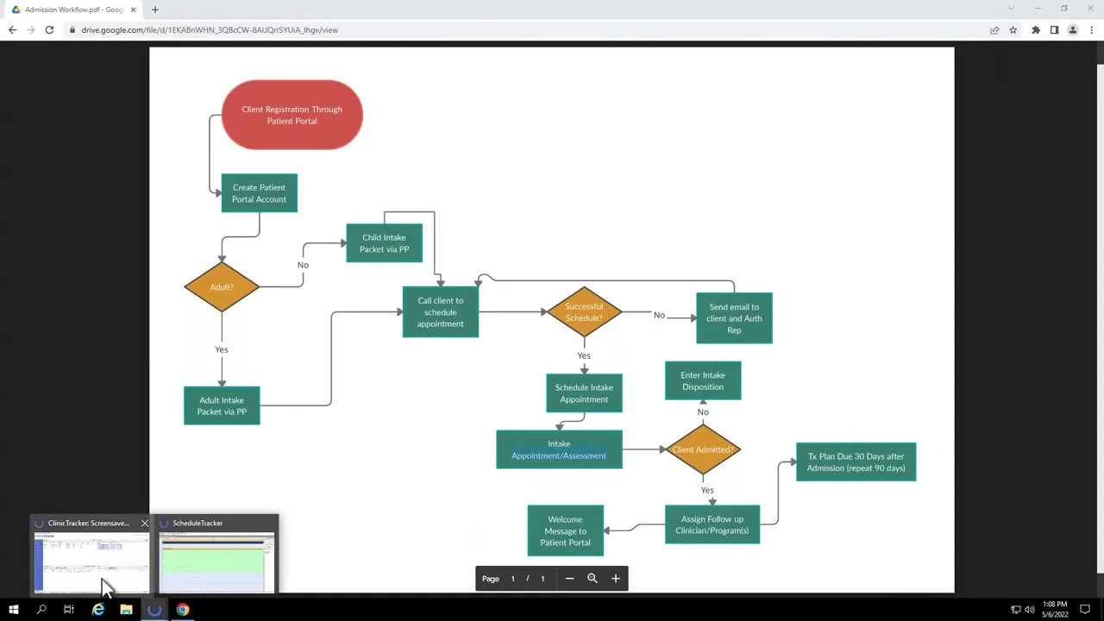
click(103, 579)
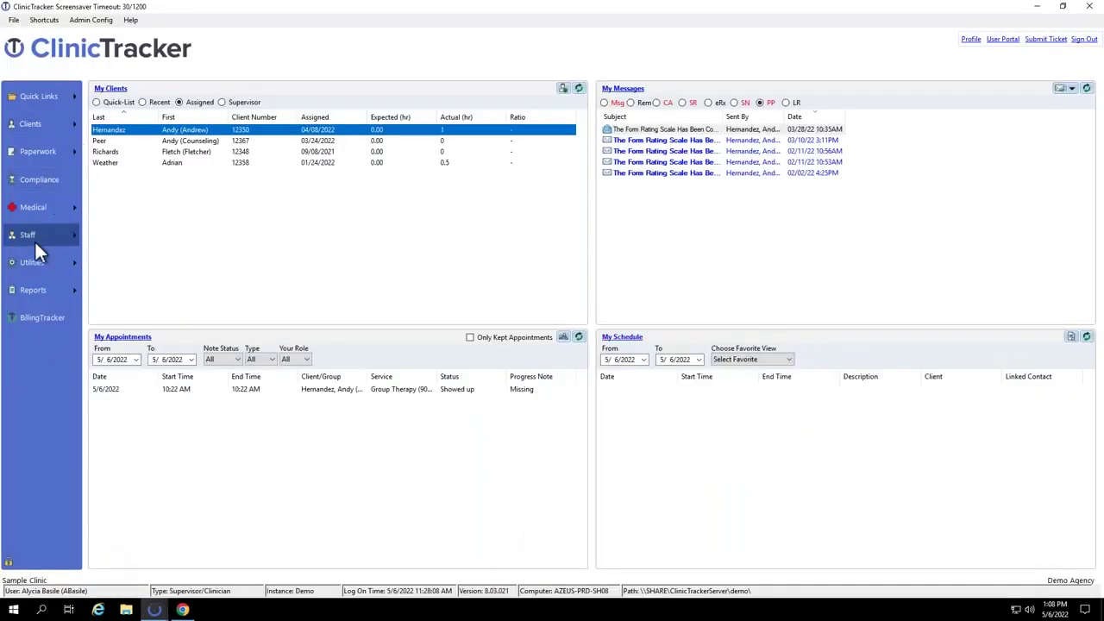
Open the Staff Info form and load the staff member's record through the name search
click(35, 238)
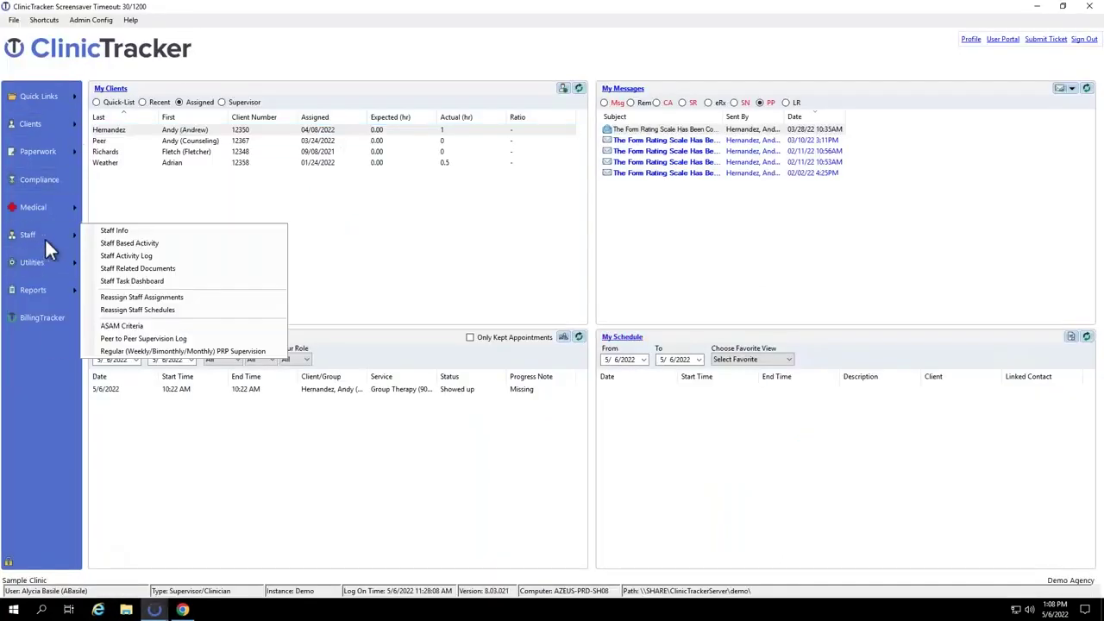
click(102, 229)
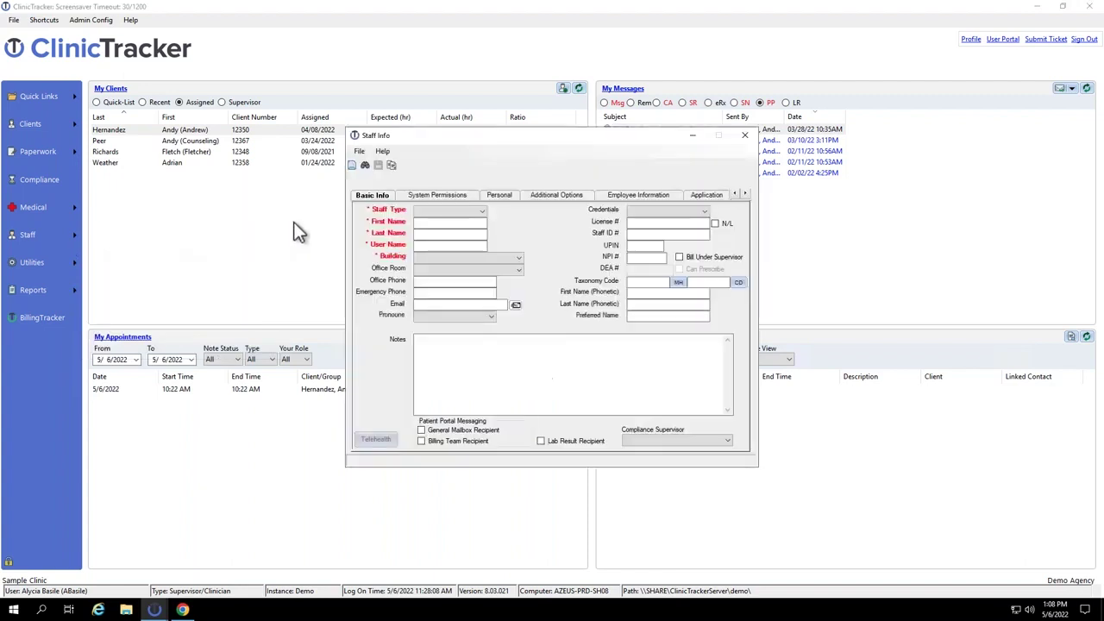
click(365, 166)
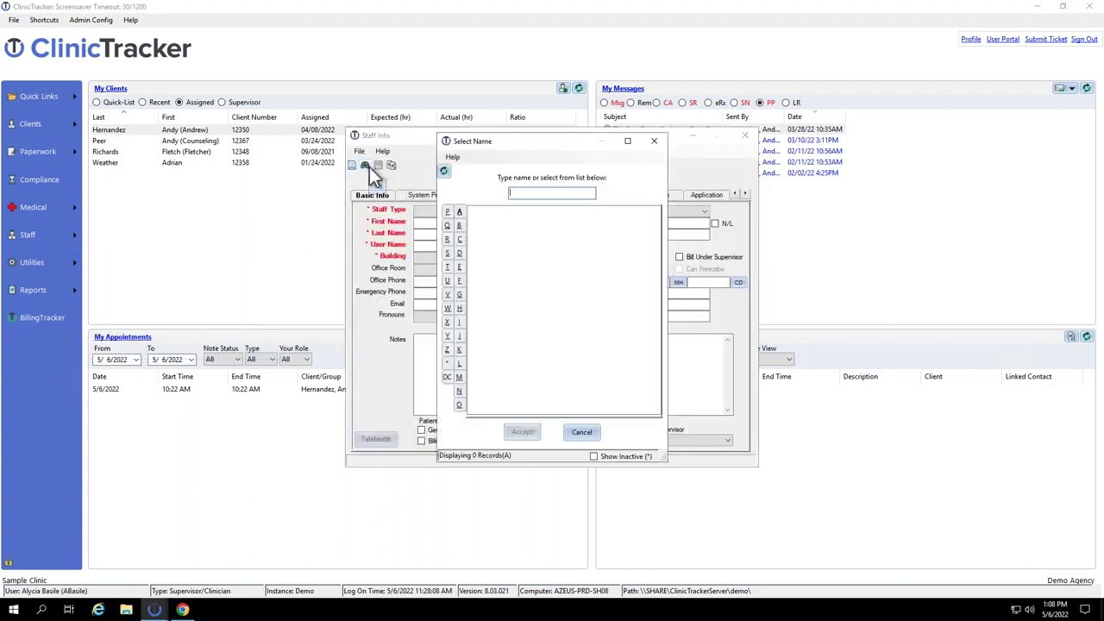
click(462, 224)
click(522, 194)
double_click(482, 212)
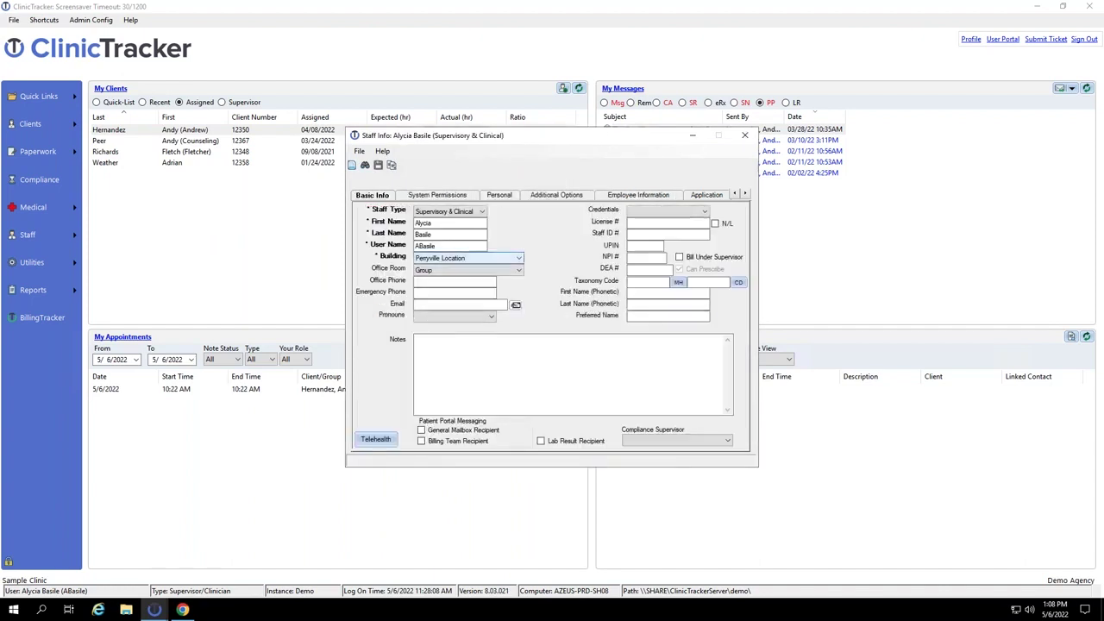
Open the staff member's event/appointment defaults and set the patient group to -All Patient Groups- and the age category to Both
click(538, 198)
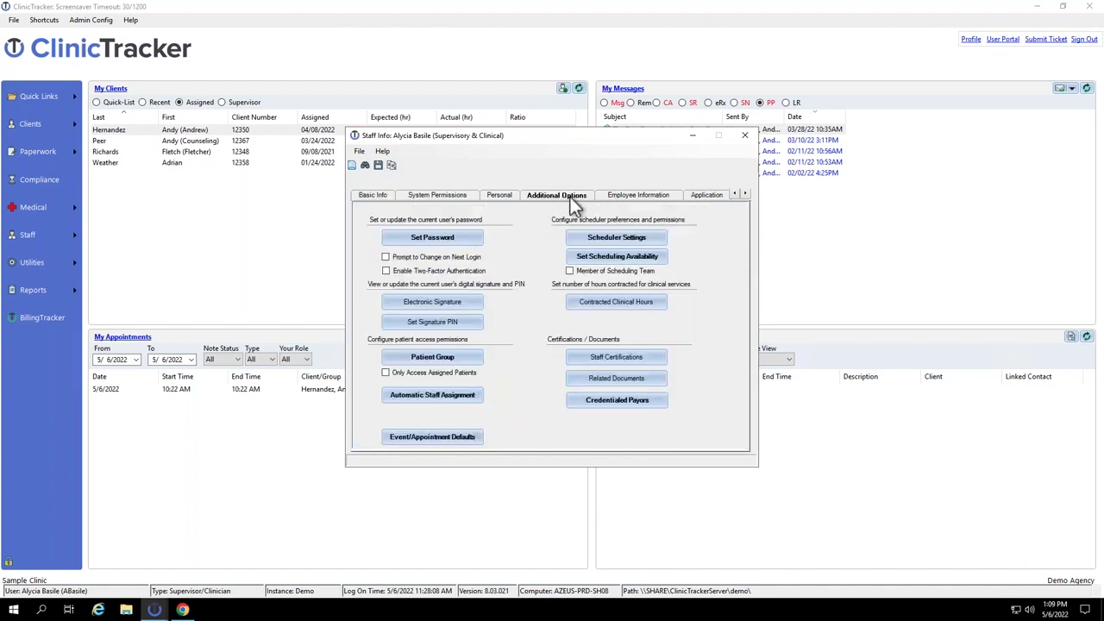
click(419, 438)
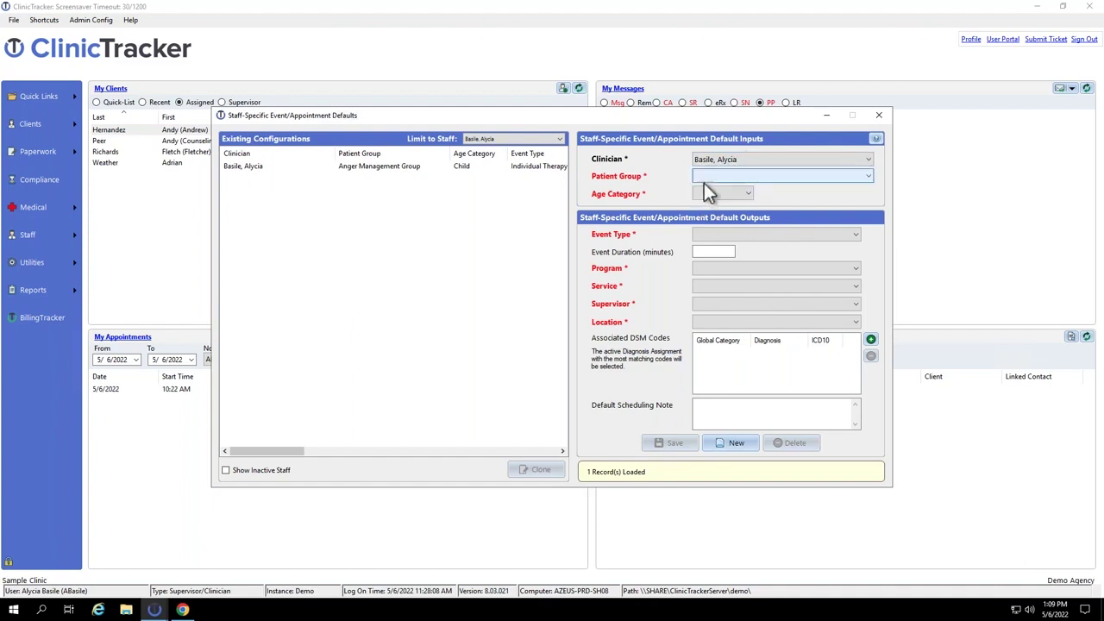
click(705, 181)
click(724, 185)
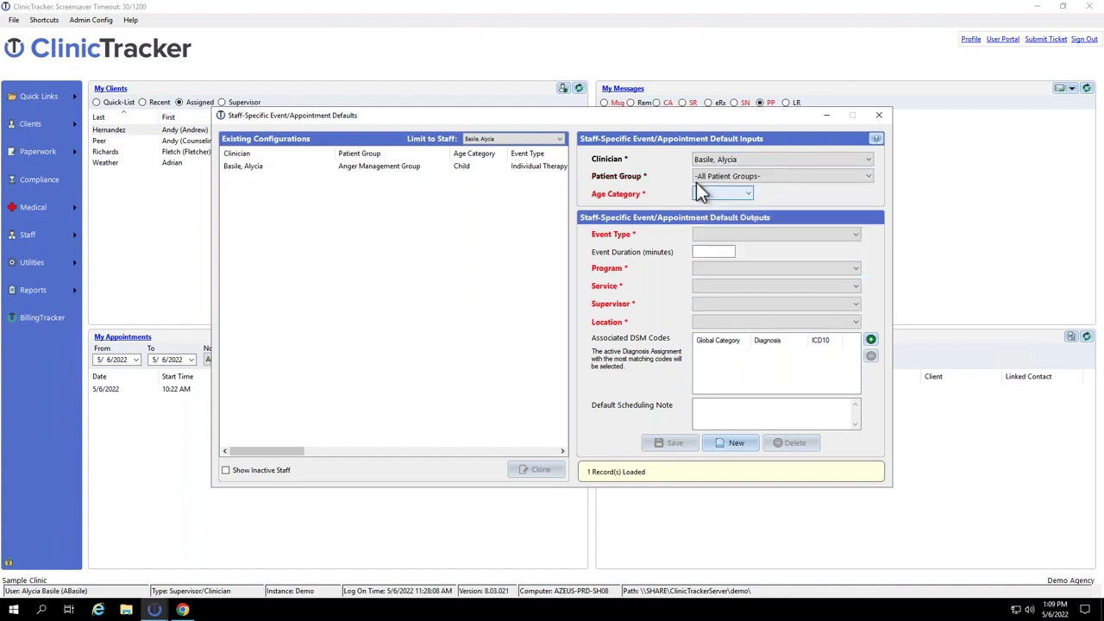
click(741, 194)
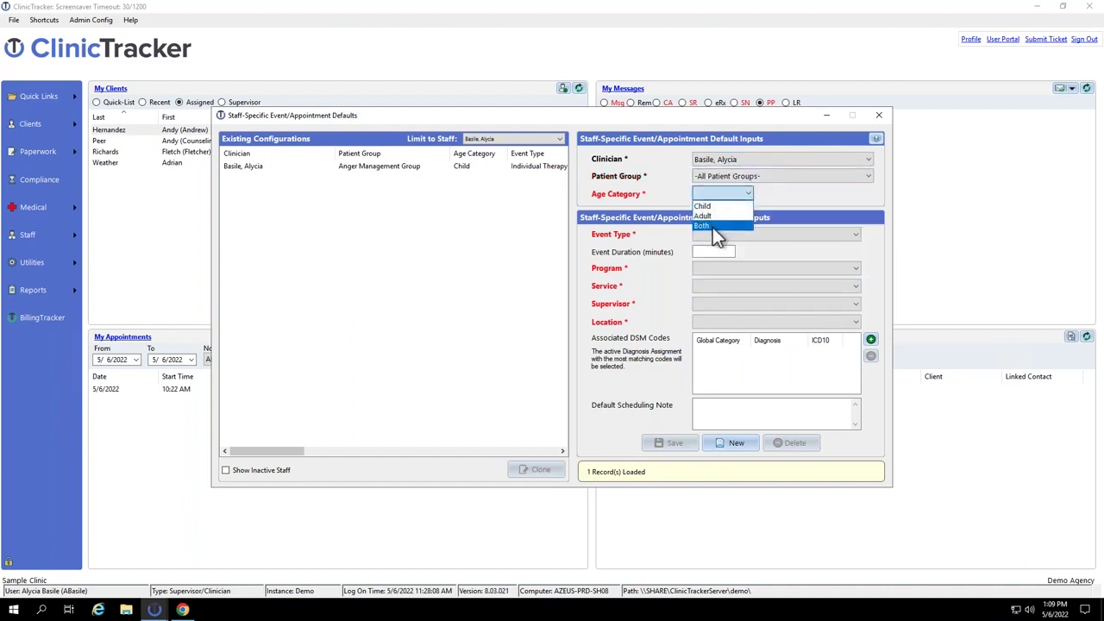
click(709, 226)
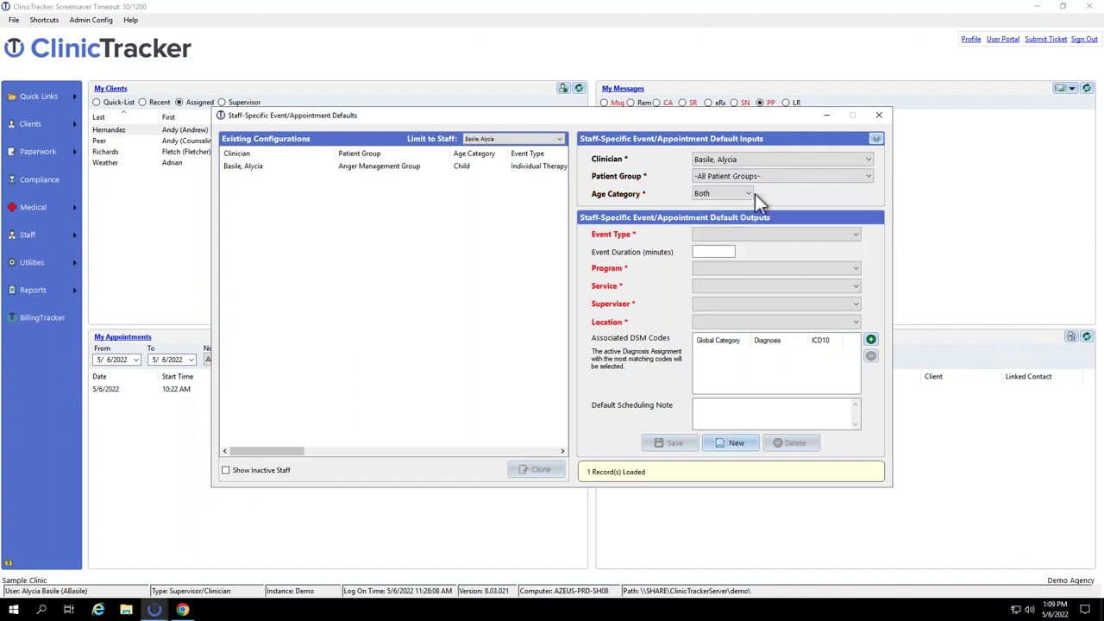
Set the default event type to Individual Therapy with a duration of 60 minutes
click(728, 236)
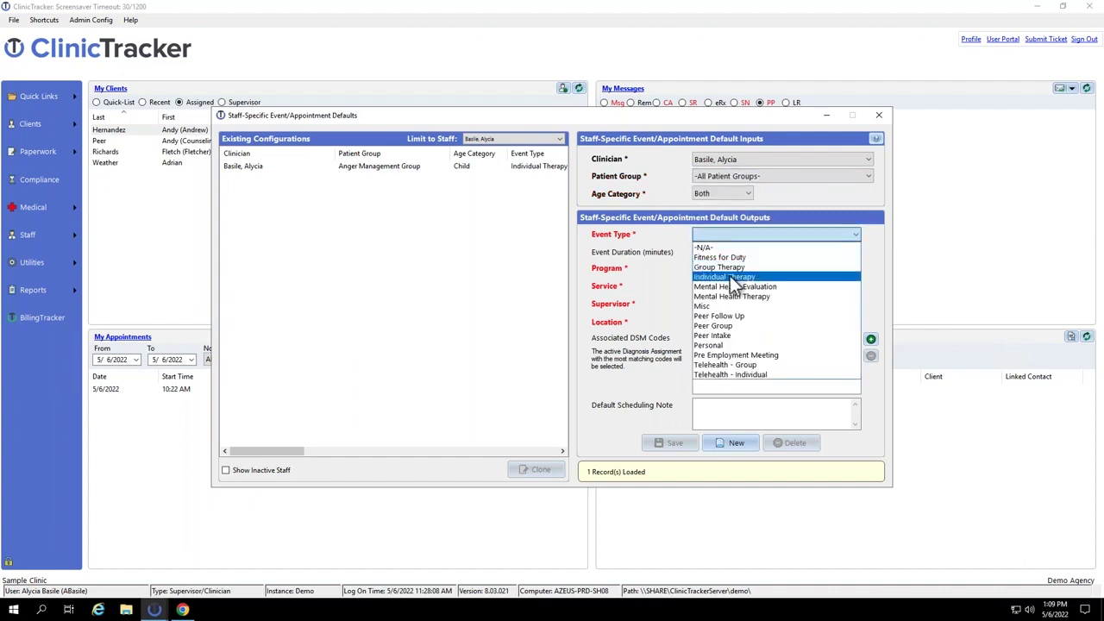
click(731, 278)
key(Tab)
text(60)
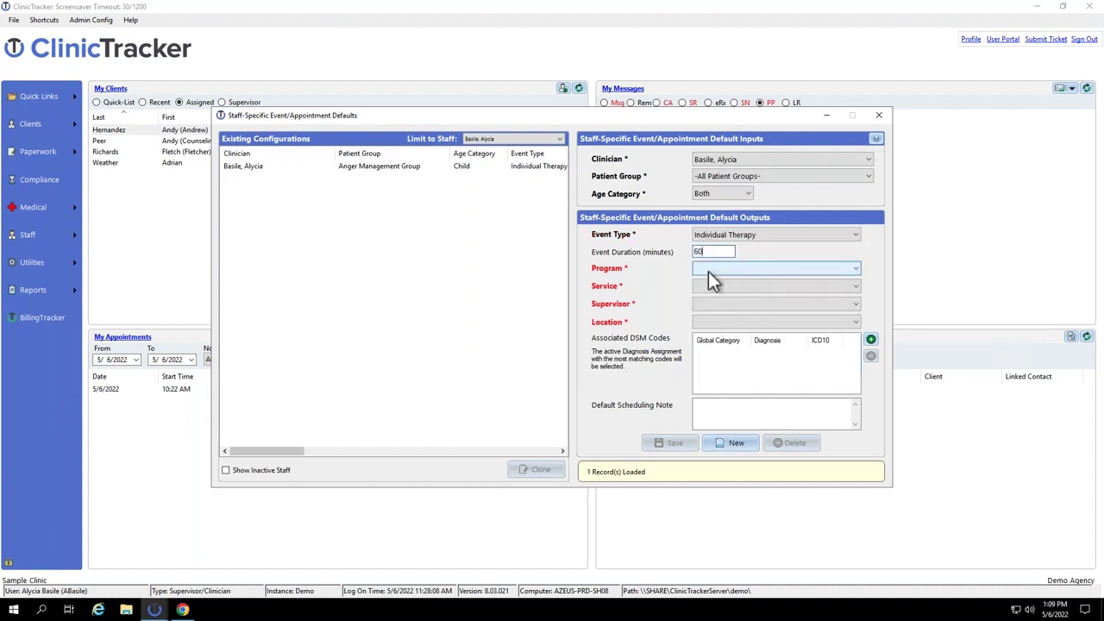
Set the default program to Couples Counseling and the default service to Individual Therapy - 60 Min (90837)
click(708, 270)
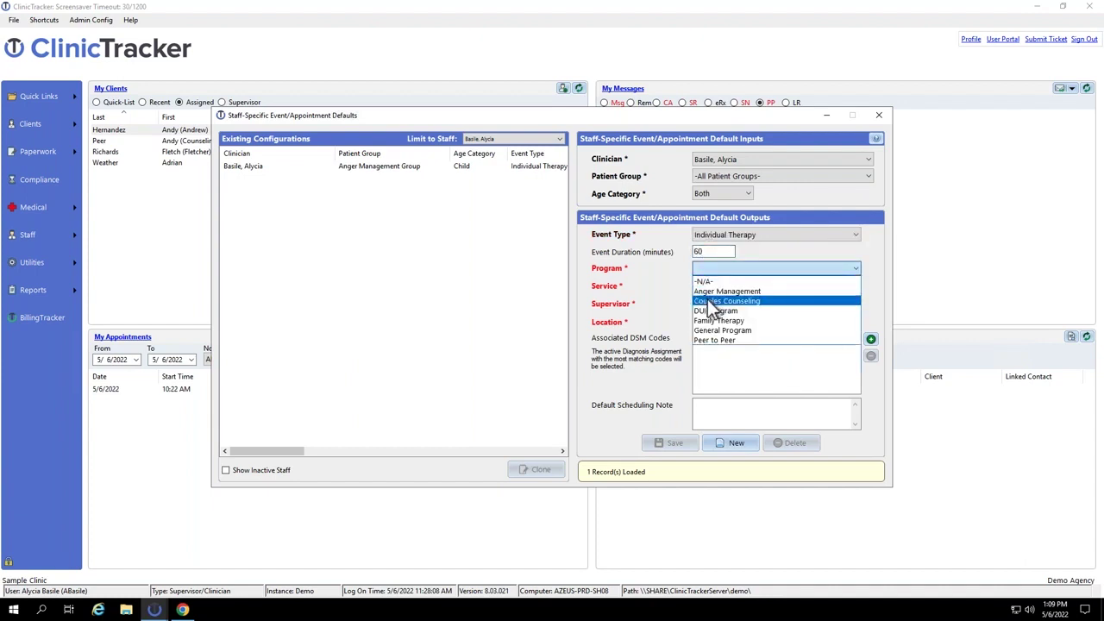
click(708, 301)
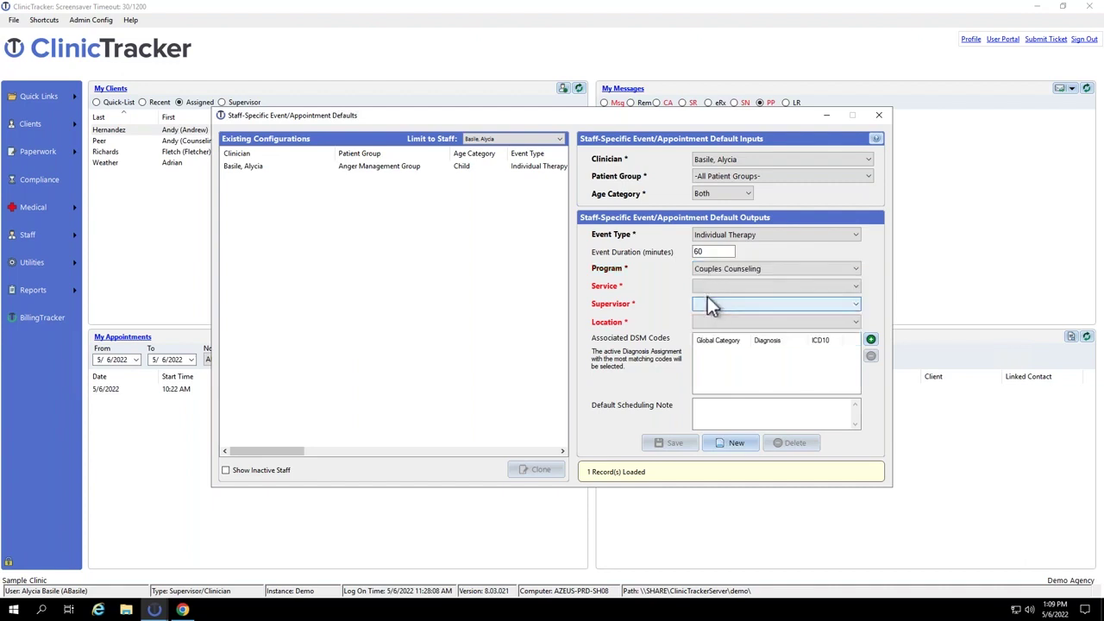
click(763, 286)
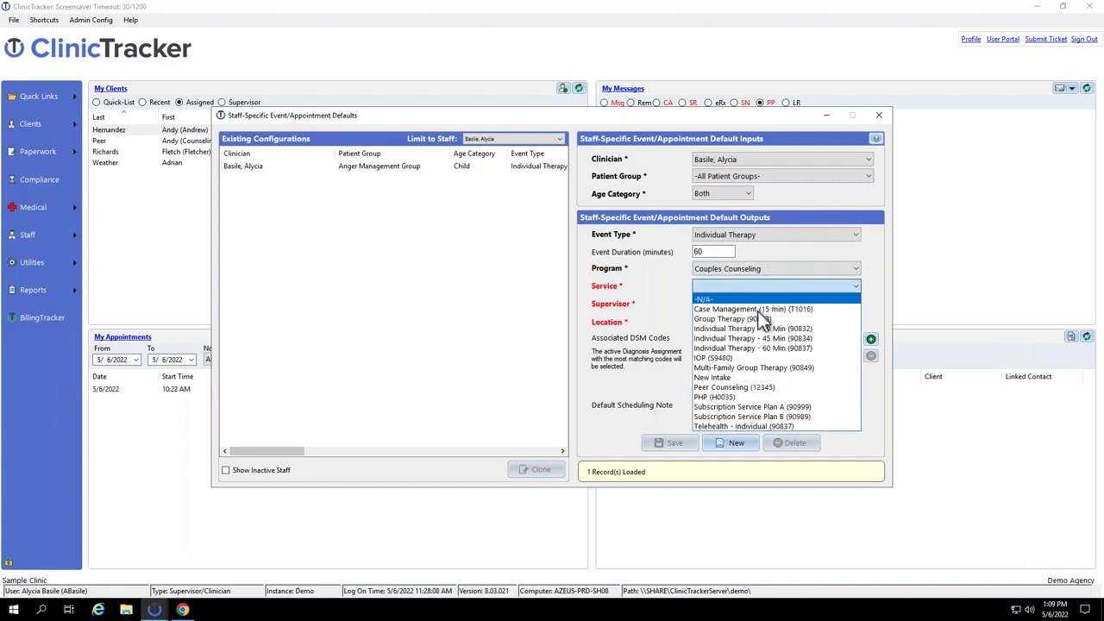
click(758, 349)
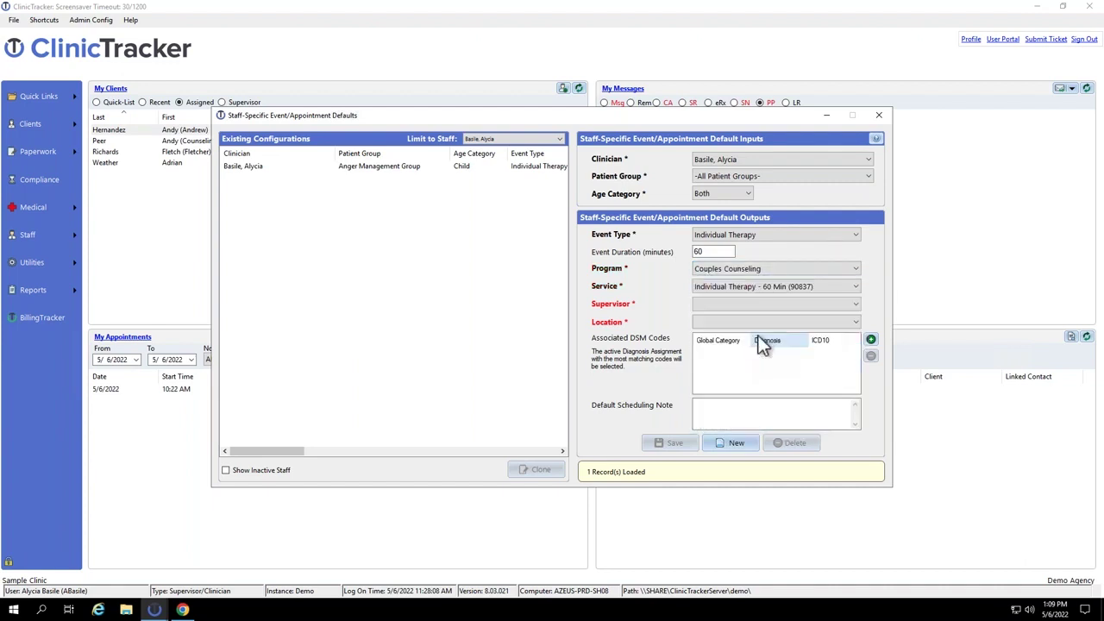
Choose the default supervisor and set the default location to Main Building, Room 1 - Main Room
click(740, 306)
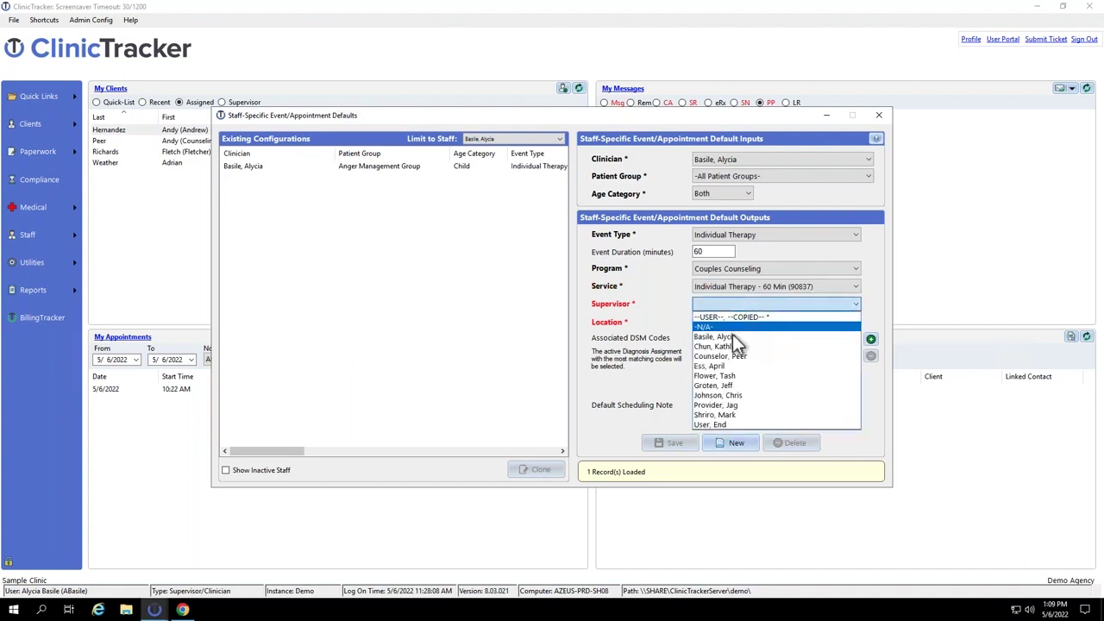
click(716, 414)
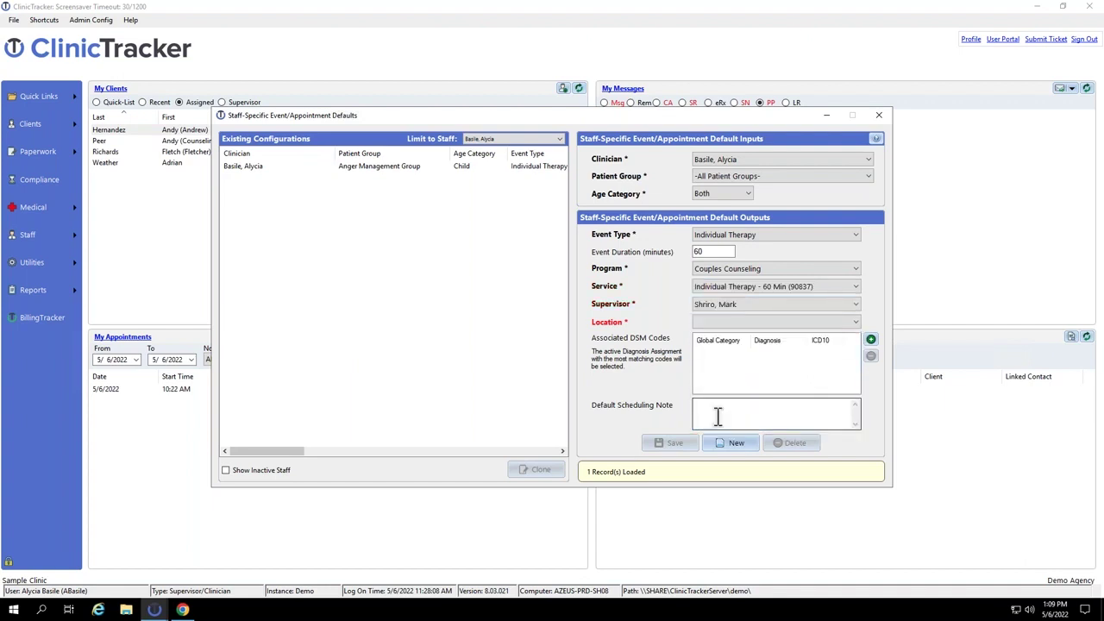
click(703, 325)
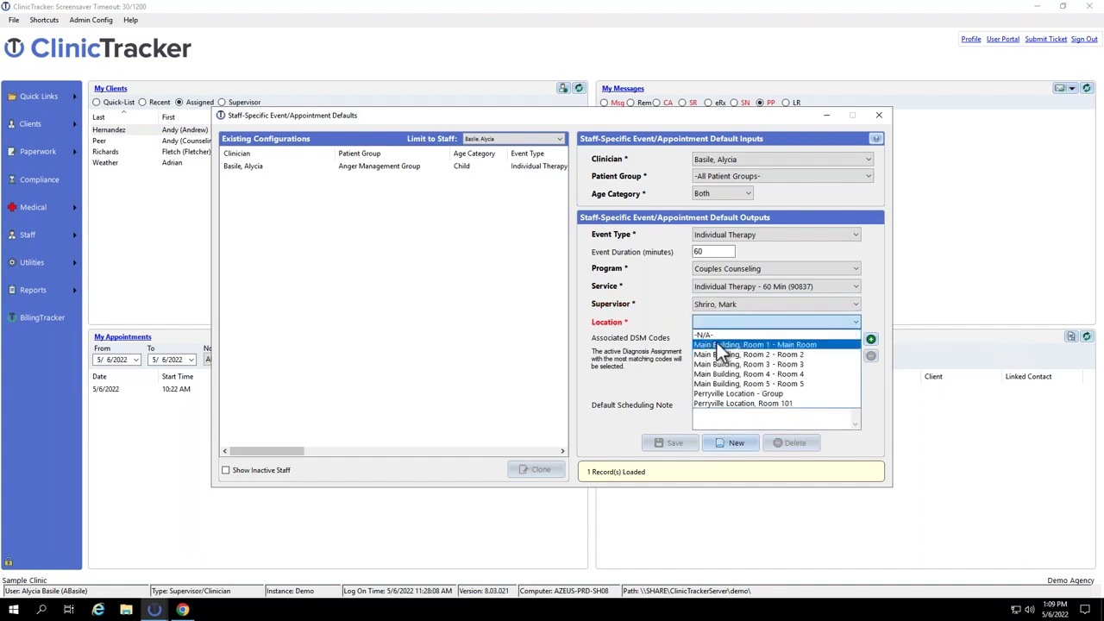
click(743, 345)
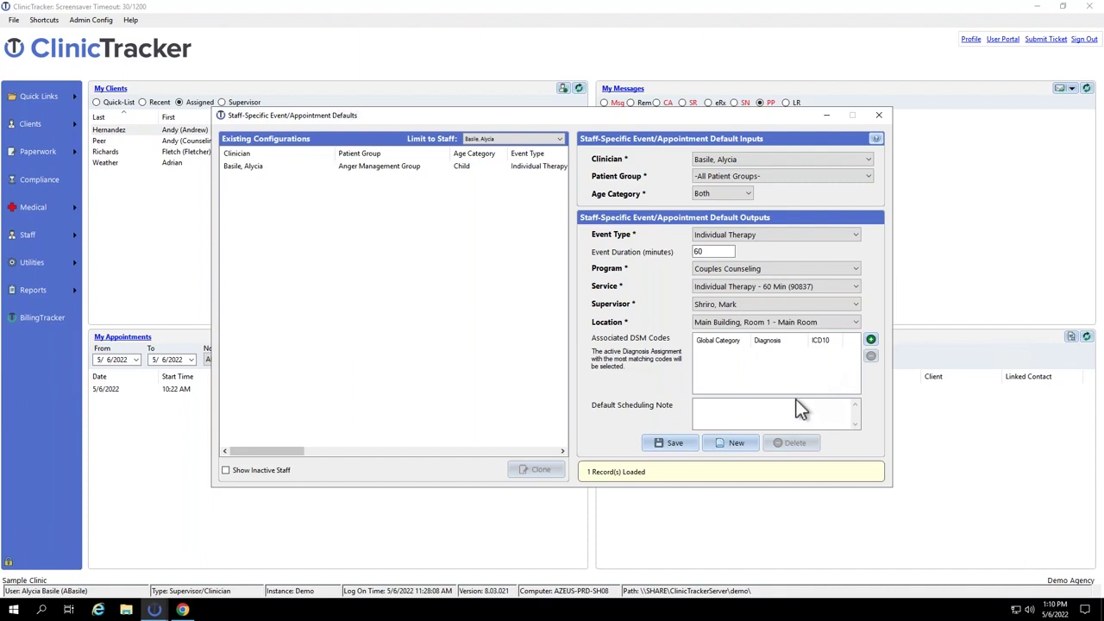
Associate the cocaine-induced anxiety disorder diagnosis F14.280 from the DSM 5 Guide with the defaults and save the configuration
click(871, 339)
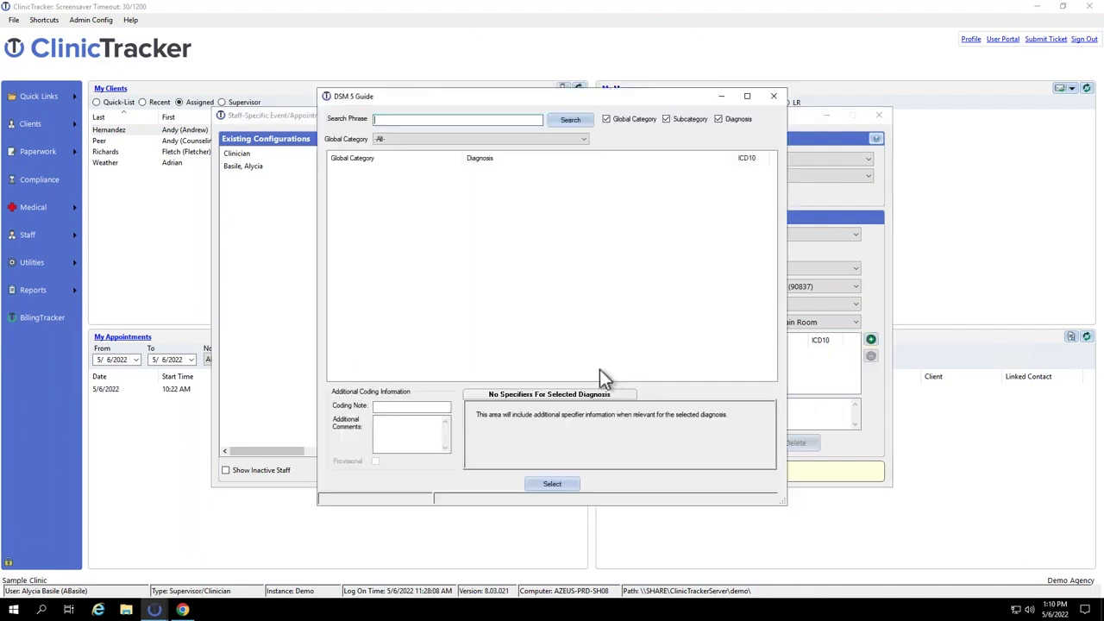
click(579, 122)
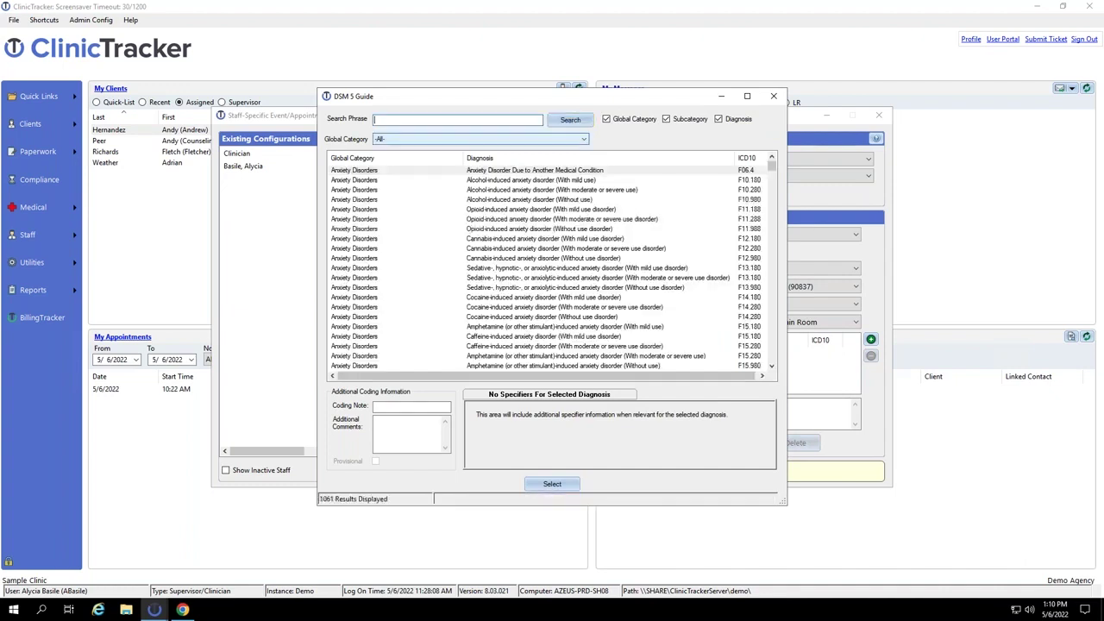
double_click(535, 317)
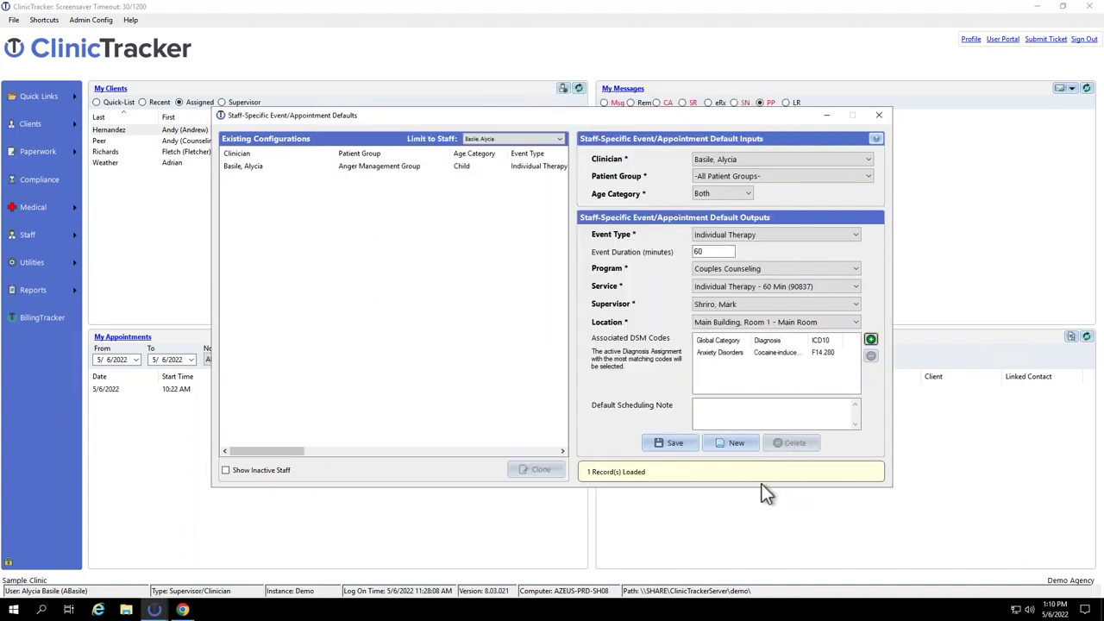
click(670, 445)
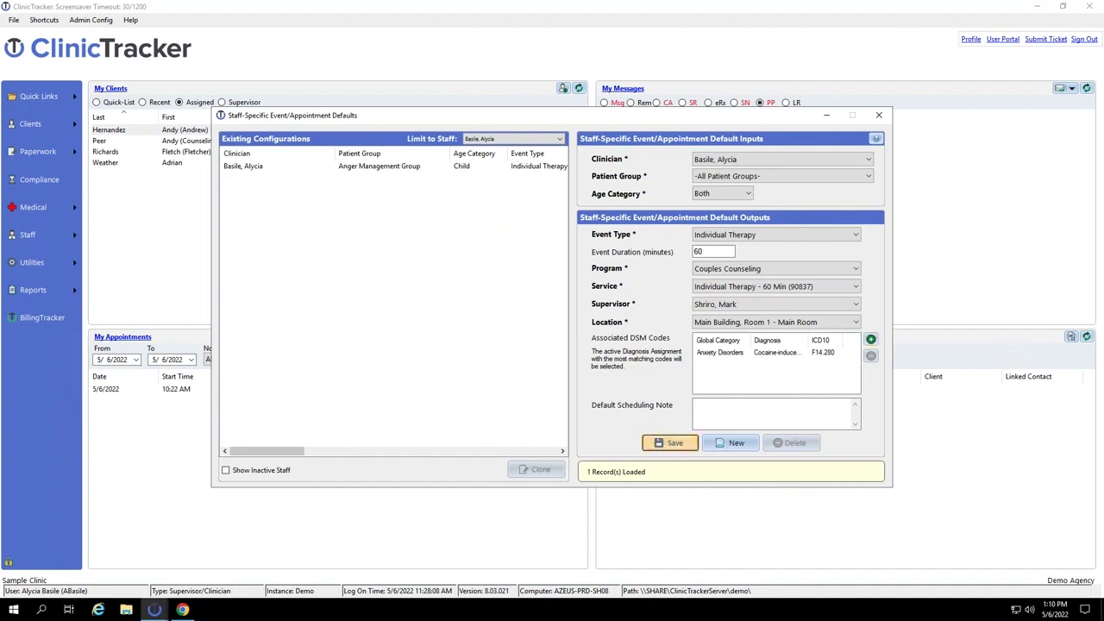